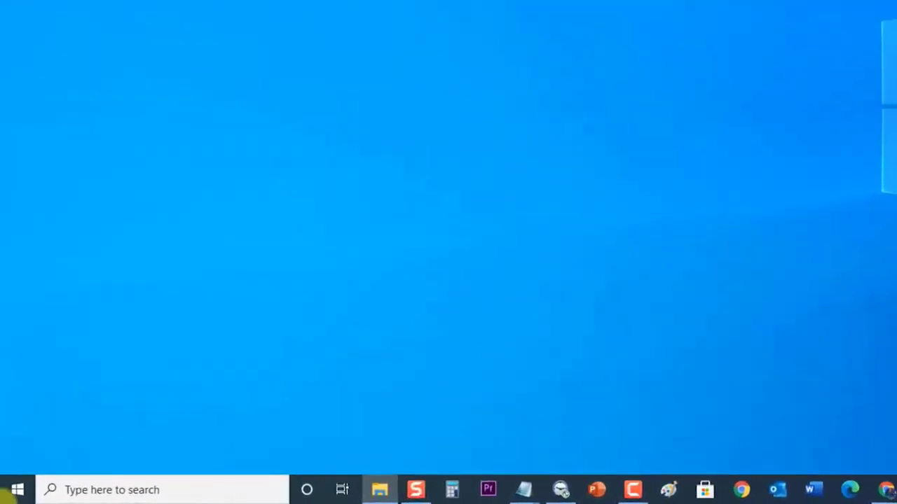
Bring up the computer's power options
left_click(11, 495)
left_click(21, 461)
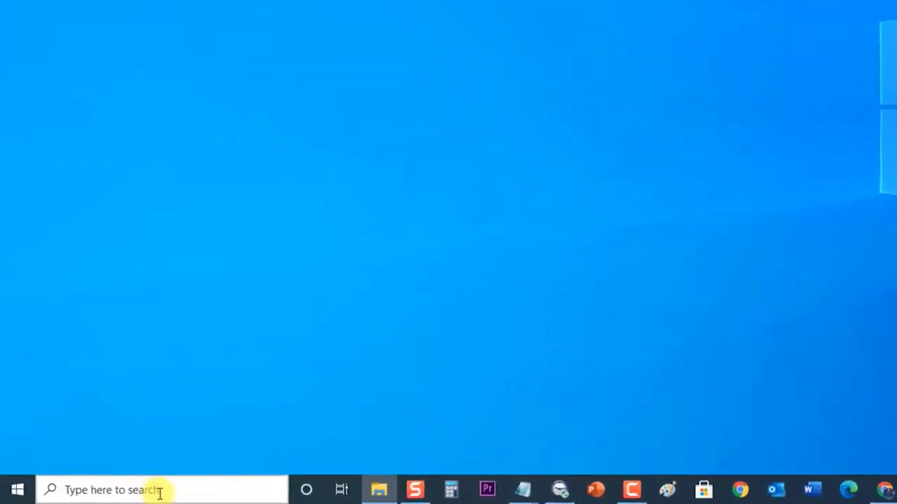
Search Windows for "device manager" and open Device Manager
left_click(159, 493)
type("de")
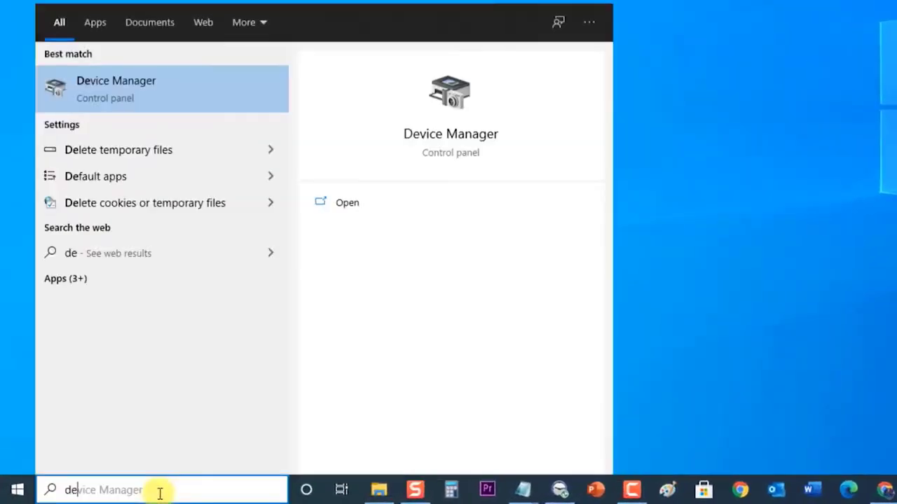
type("vice manager")
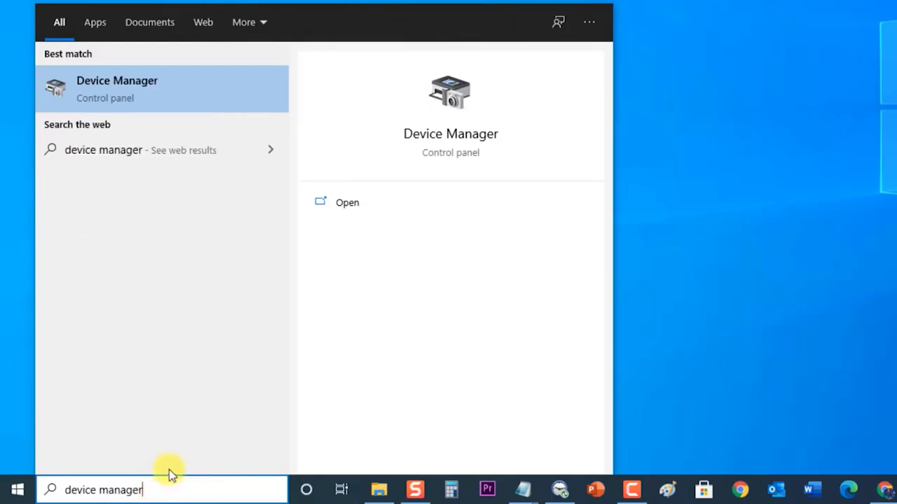
left_click(176, 96)
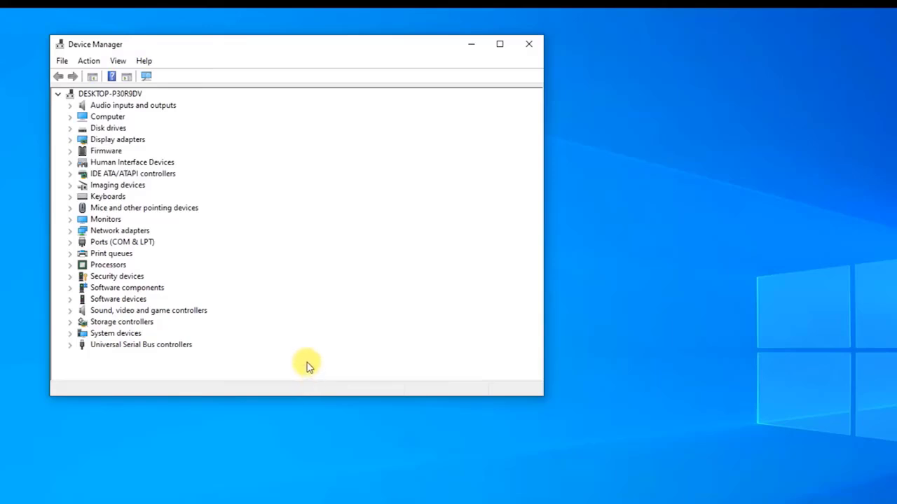
Show the Uninstall device option for the NVIDIA GeForce GTX 1650 display adapter without applying it, and close Device Manager
left_click(72, 141)
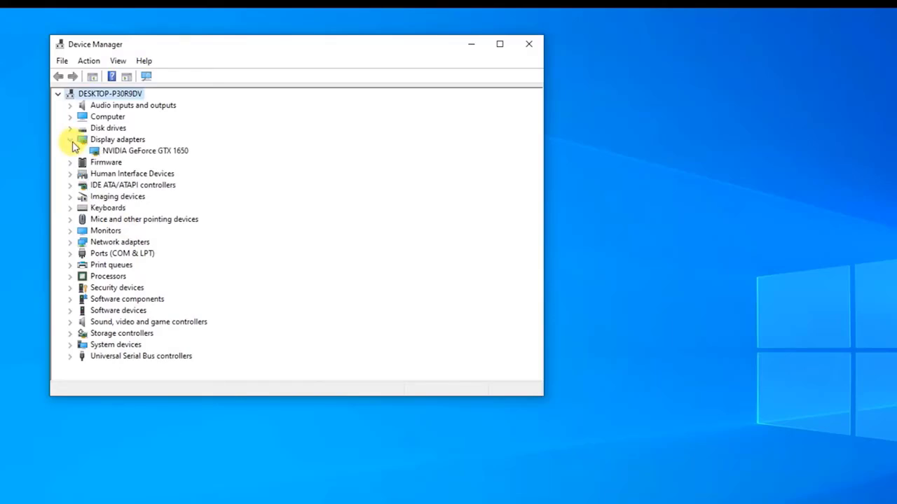
right_click(151, 154)
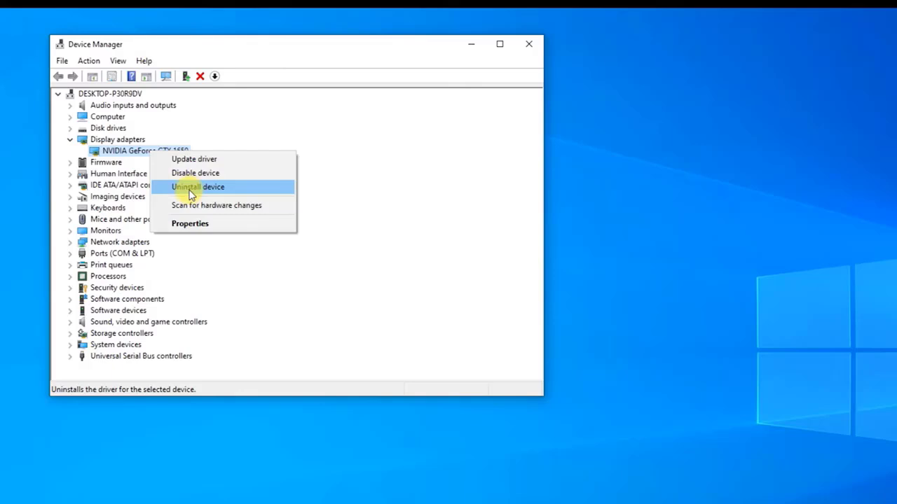
left_click(487, 372)
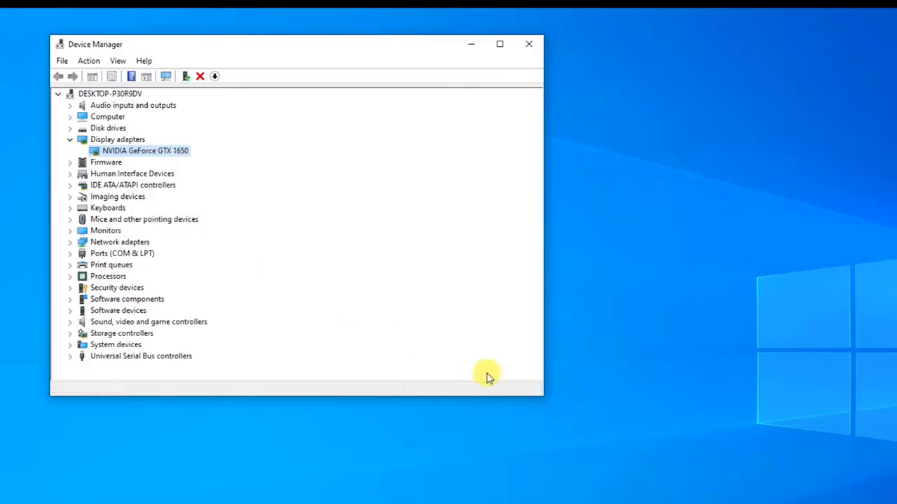
left_click(531, 46)
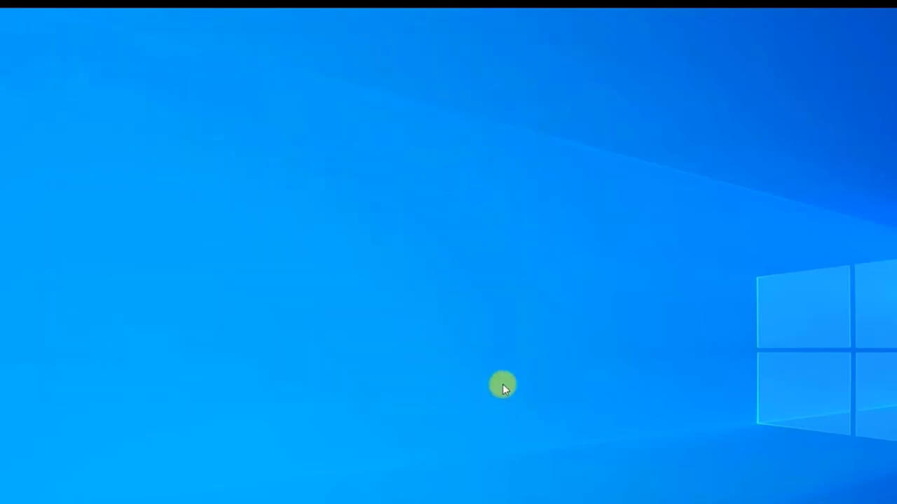
Show the computer's Restart option and dismiss it without restarting
left_click(16, 489)
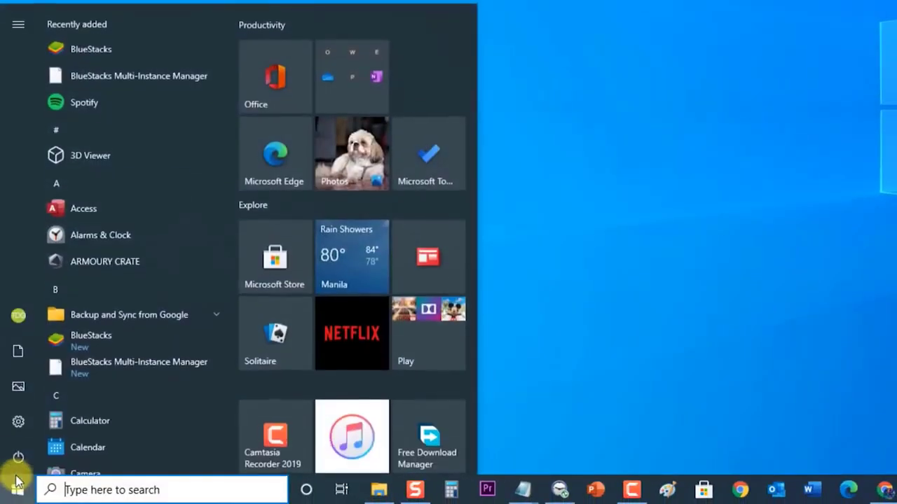
left_click(18, 456)
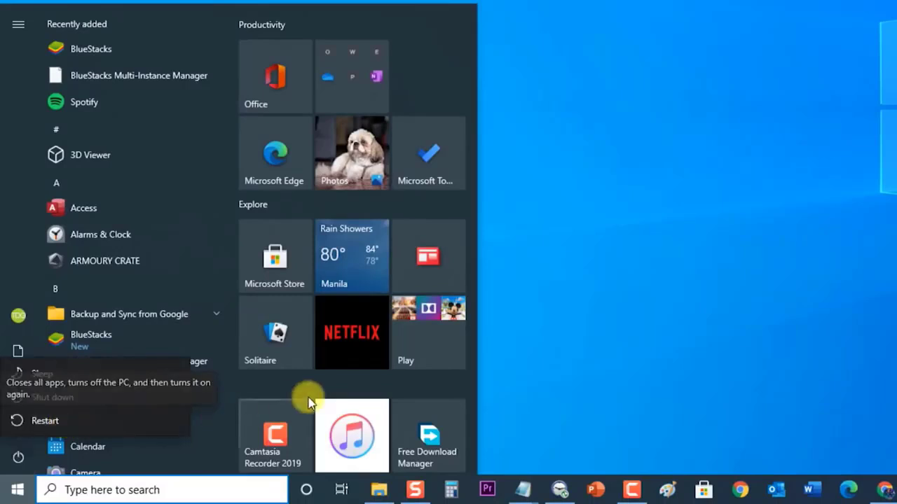
left_click(697, 253)
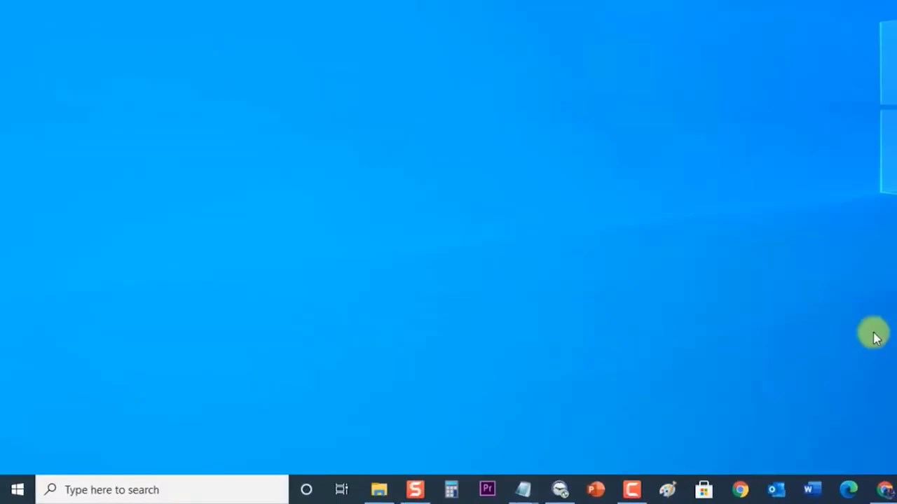
Find Device Manager through the Windows search and open it again
left_click(253, 483)
type("device manager")
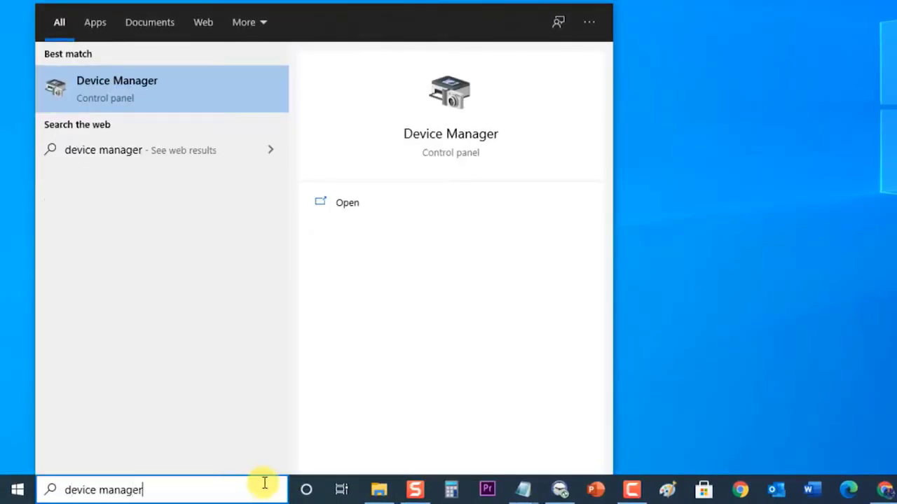
left_click(196, 98)
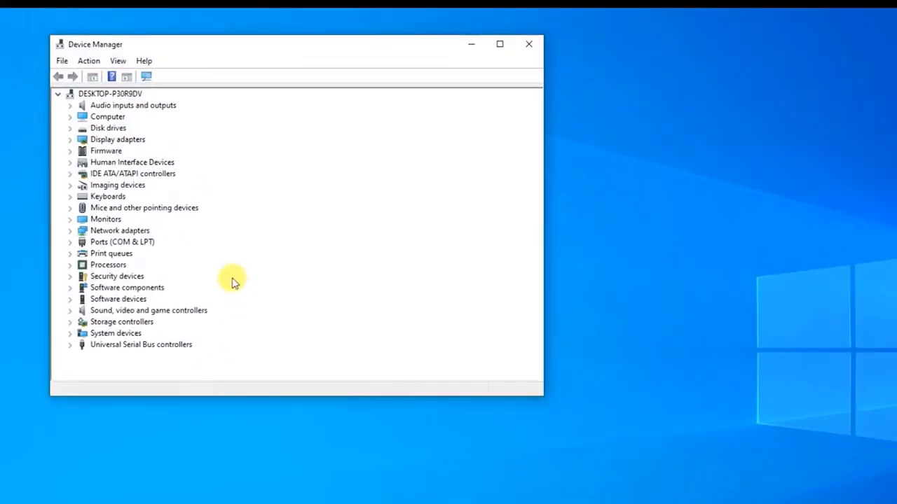
Run an automatic driver search for the NVIDIA GeForce GTX 1650 display adapter, and close the update wizard and Device Manager
left_click(70, 141)
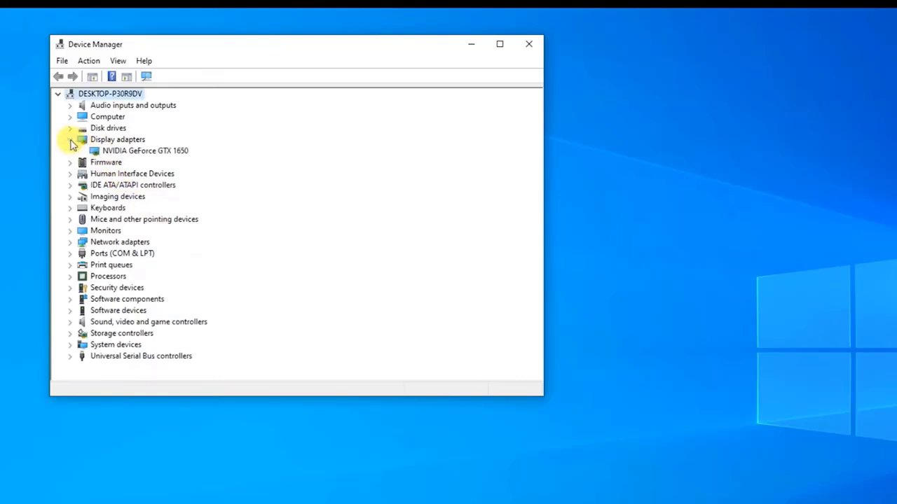
right_click(125, 156)
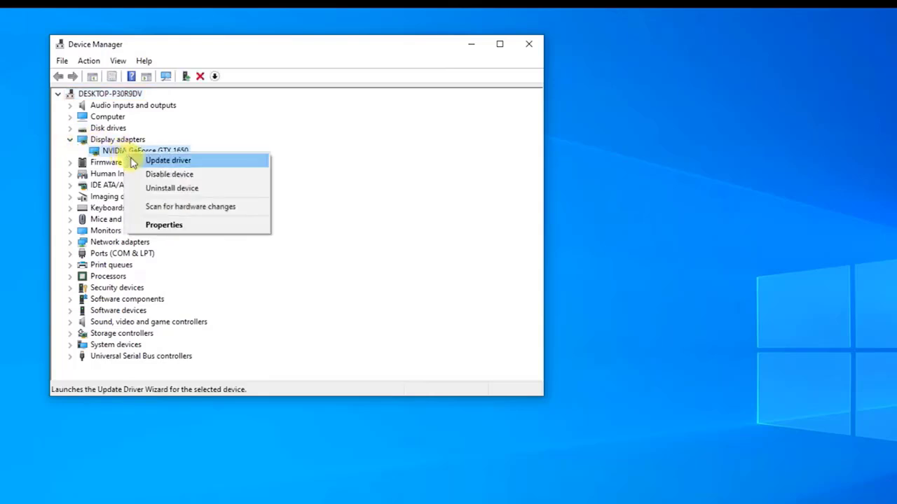
left_click(137, 162)
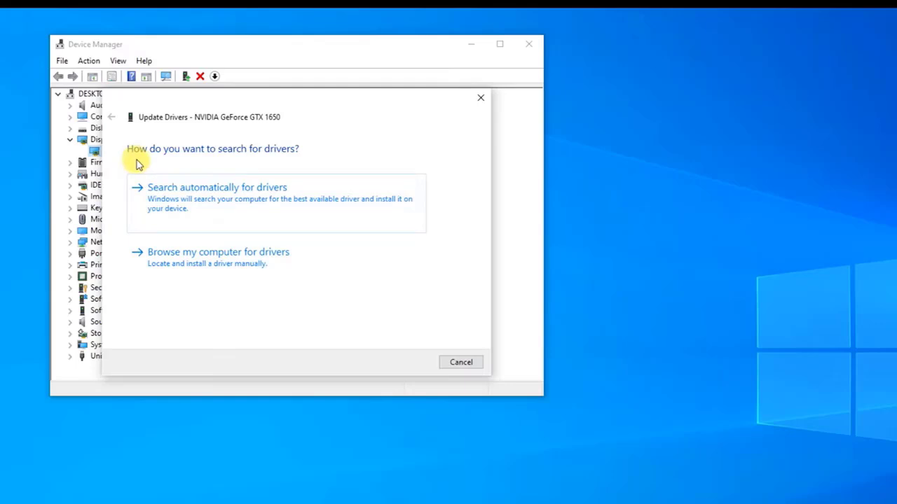
left_click(220, 208)
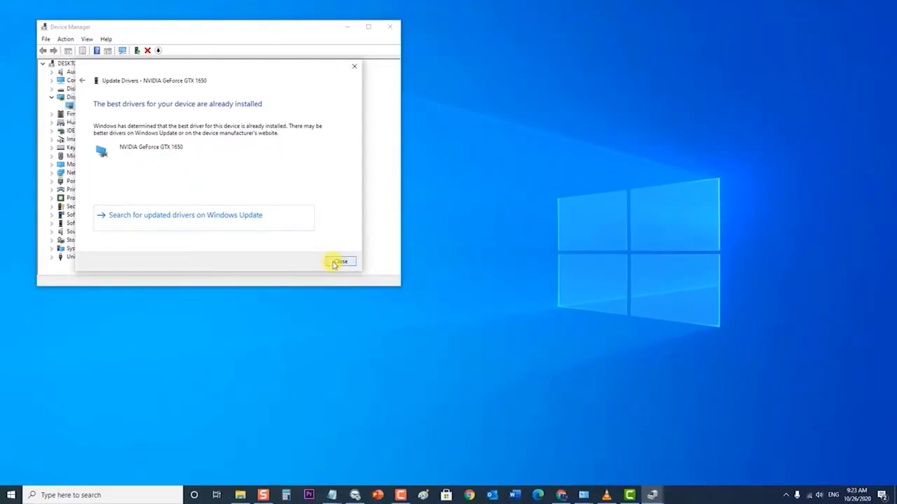
left_click(462, 363)
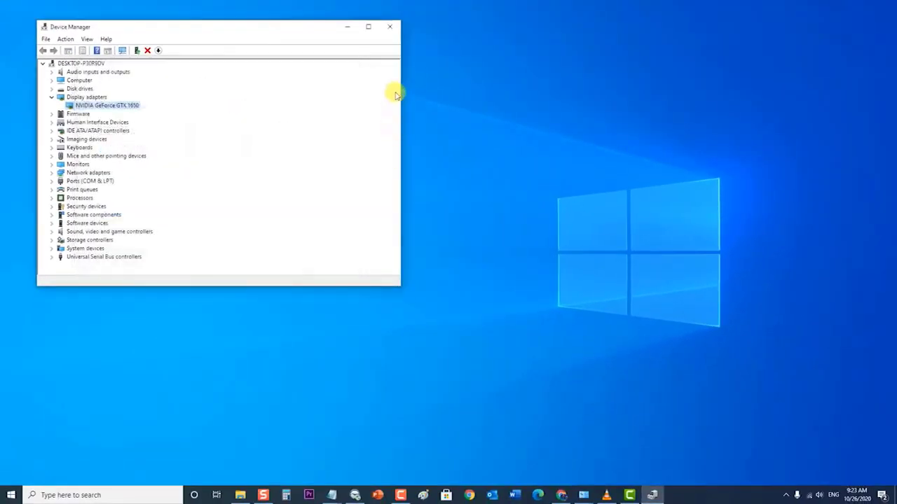
left_click(389, 27)
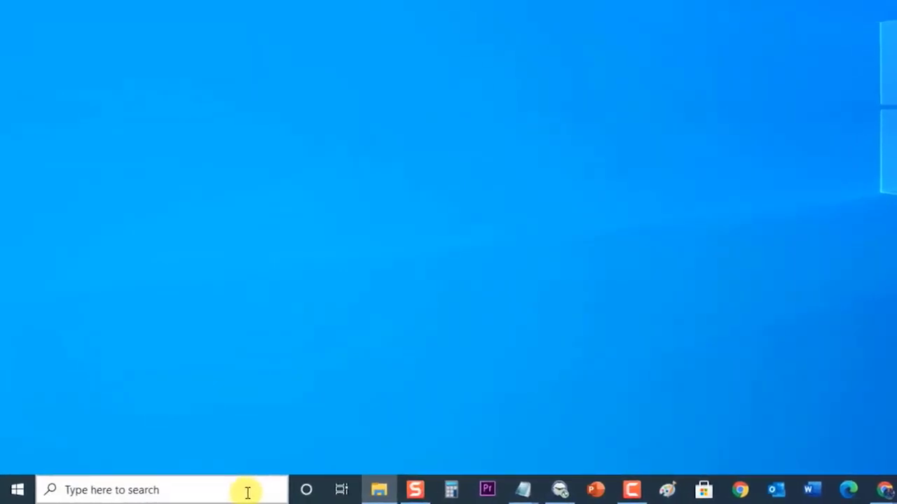
Search Windows for "control panel", open the Control Panel and go to Programs and Features
left_click(248, 493)
type("contr")
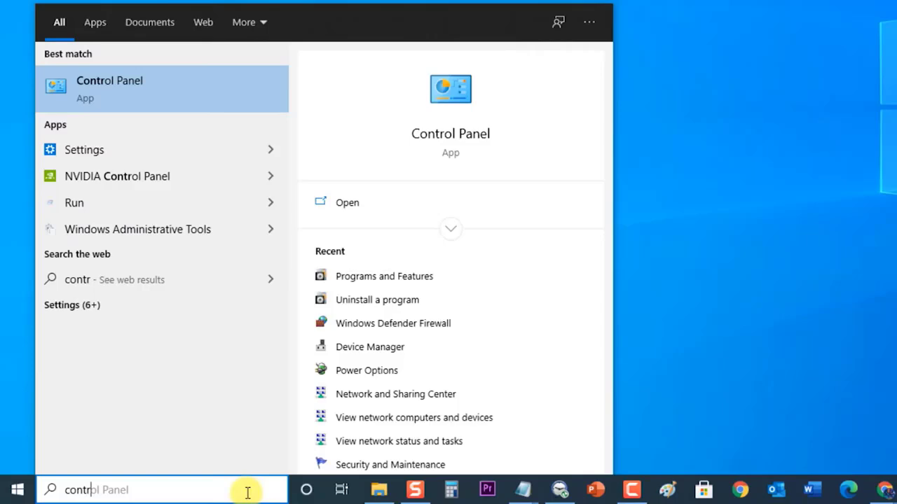
type("ol panelk")
key("BackSpace")
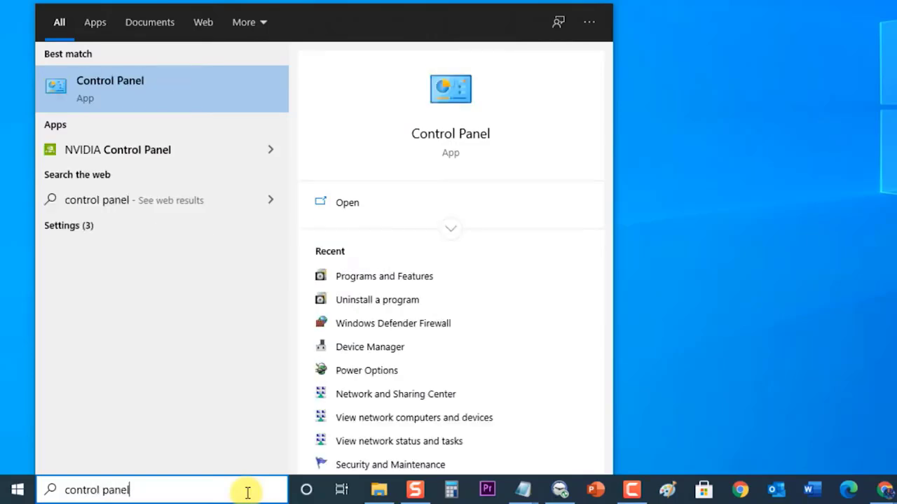
left_click(180, 83)
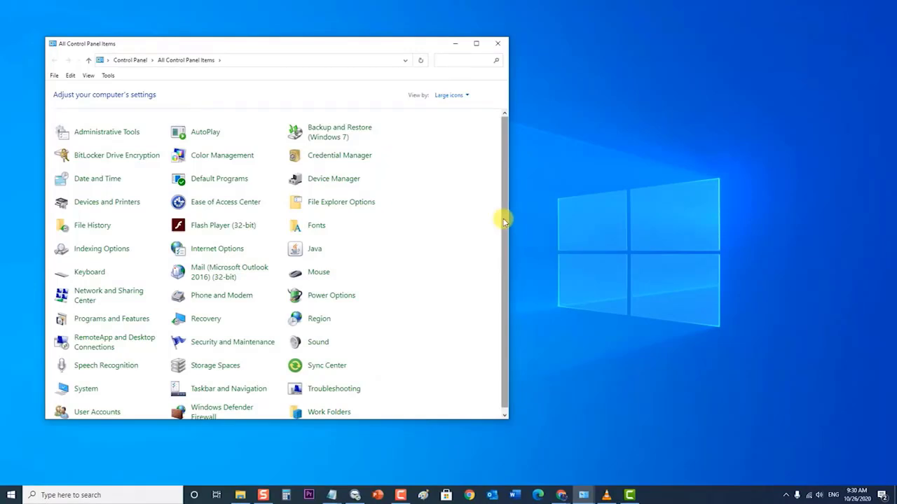
left_click_drag(503, 221, 512, 274)
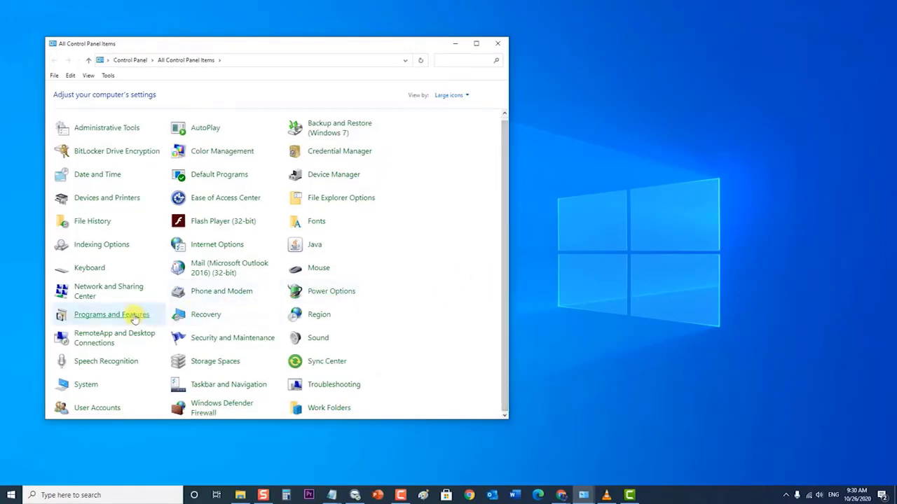
left_click(112, 315)
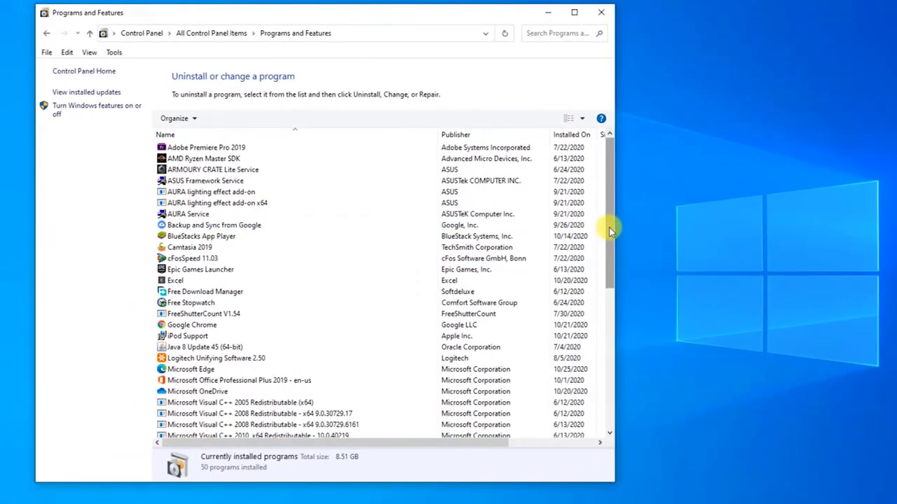
Repair the Microsoft Visual C++ 2012 Redistributable (x64) - 11.0.61030 installation, and close the setup and Programs and Features windows
left_click_drag(610, 231, 614, 326)
left_click(340, 281)
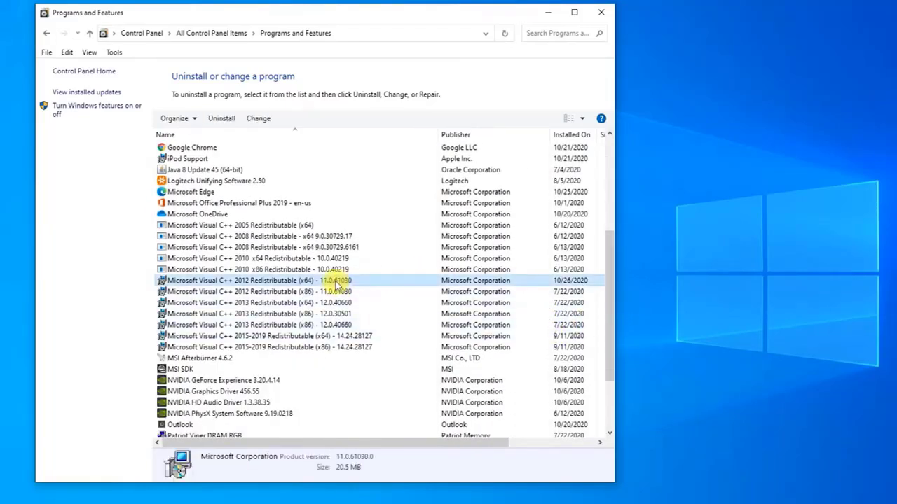
right_click(340, 283)
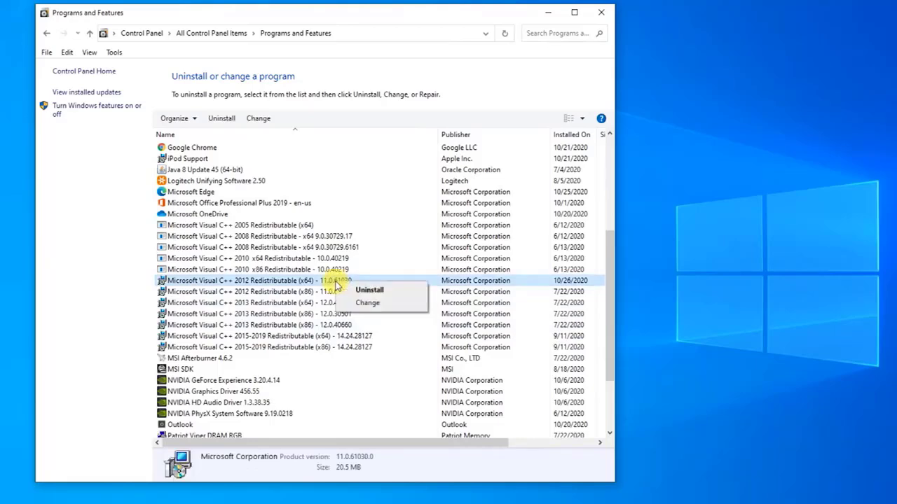
left_click(347, 302)
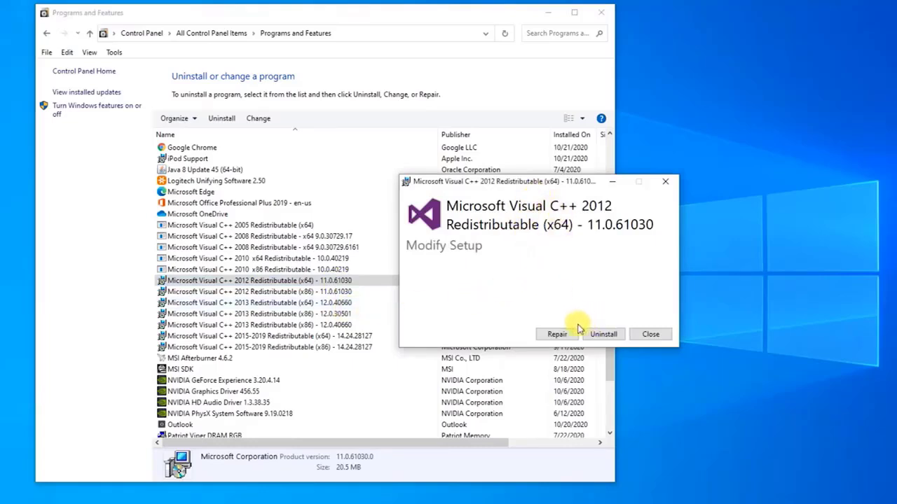
left_click(557, 334)
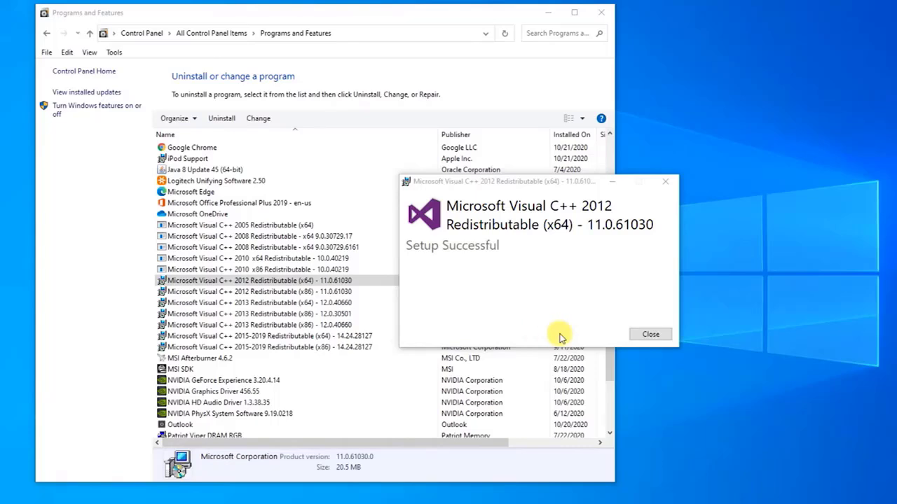
left_click(657, 336)
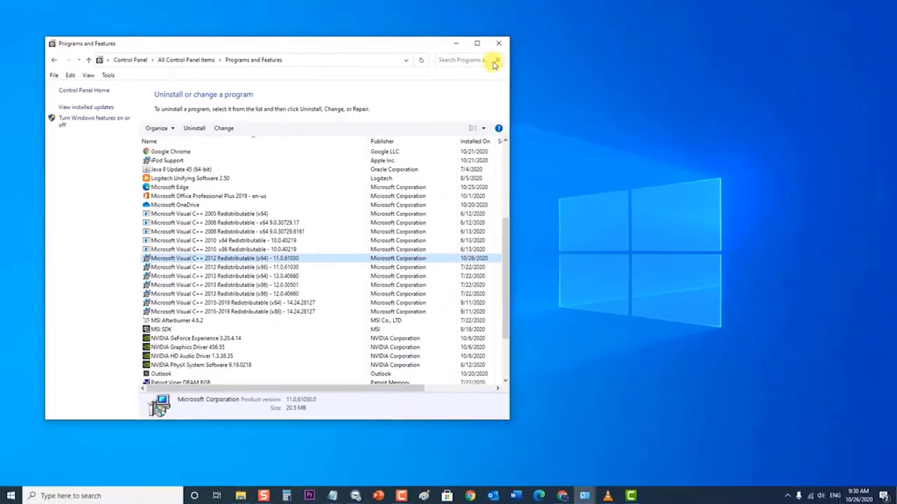
left_click(498, 45)
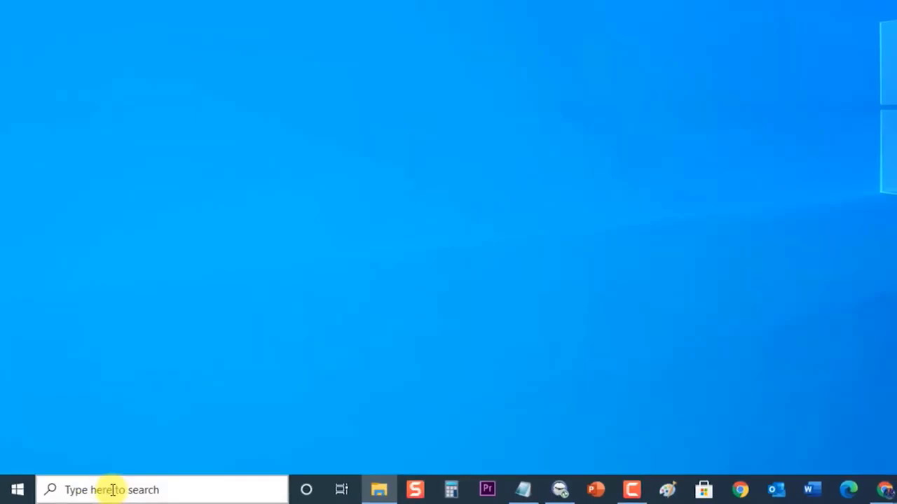
Search Windows for "control panel", open the Control Panel and go to Programs and Features again
left_click(112, 491)
type("control panel")
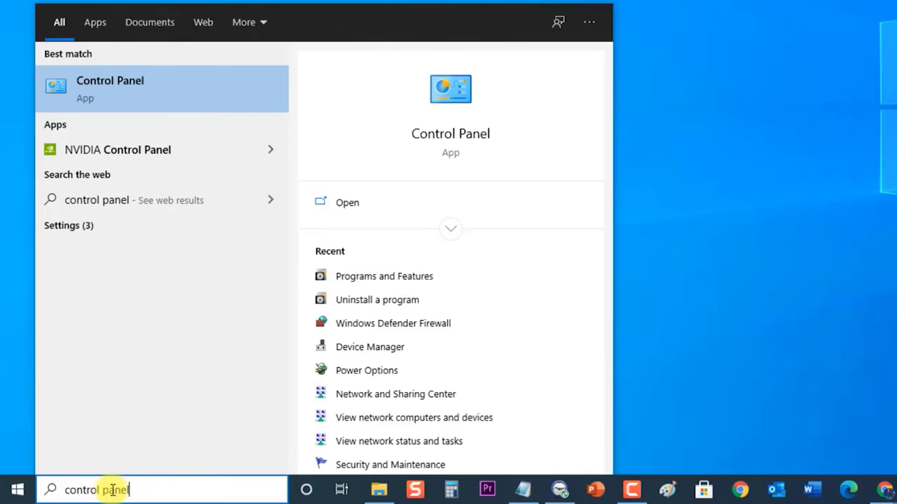
left_click(148, 86)
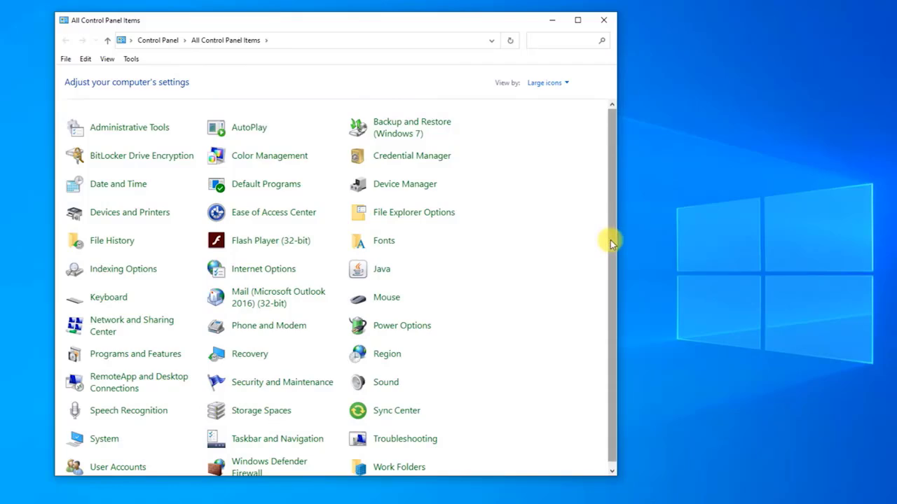
scroll(610, 240, "down", 1)
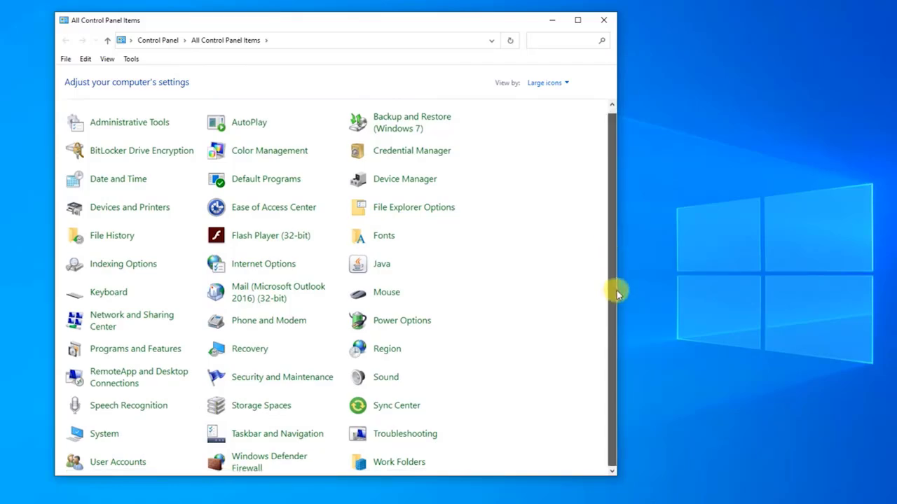
left_click(163, 347)
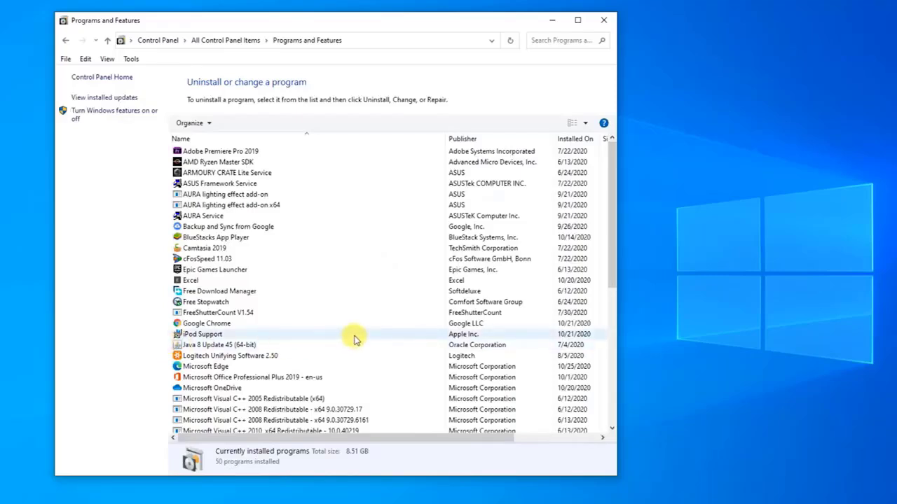
Show the uninstall and change options for Microsoft Visual C++ 2012 Redistributable (x64) - 11.0.61030, and close Programs and Features
scroll(353, 340, "down", 4)
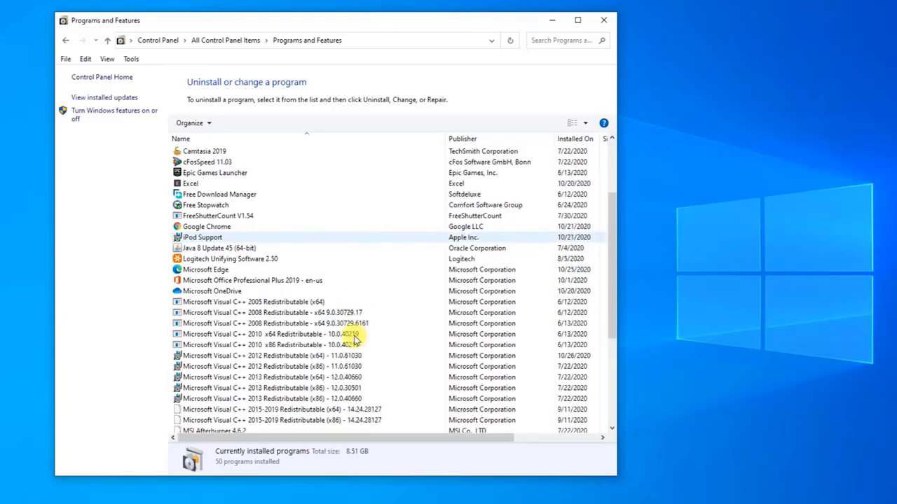
left_click(466, 323)
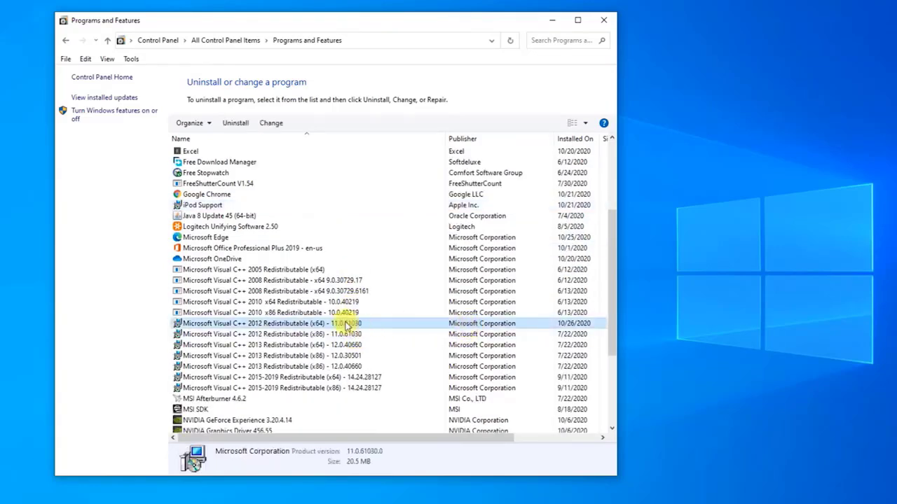
right_click(345, 326)
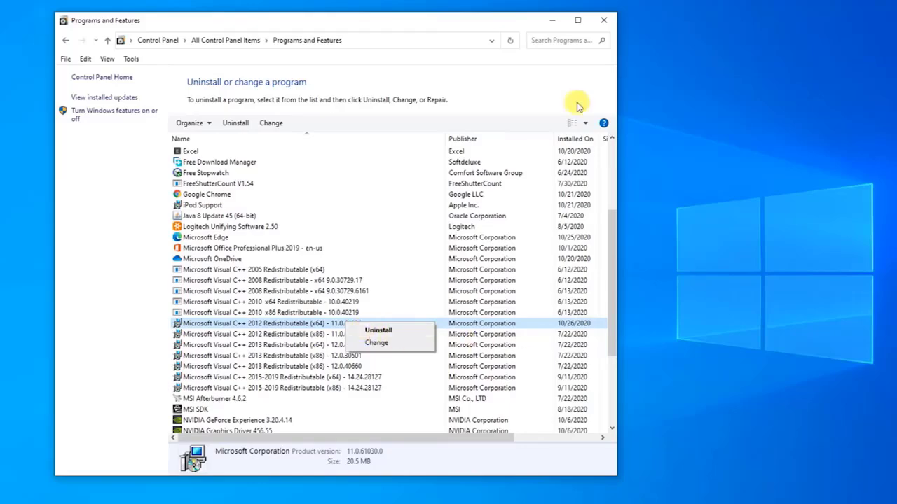
left_click(603, 21)
left_click(602, 20)
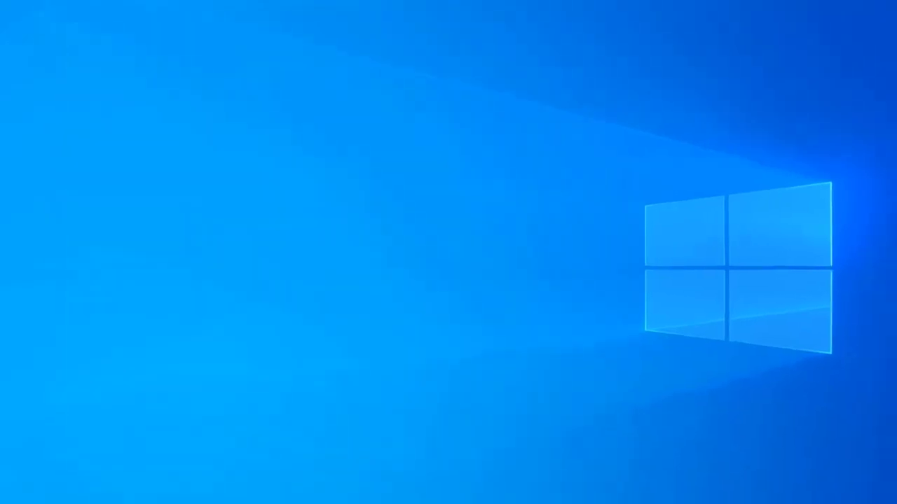
Switch to Chrome to view Microsoft's page of the latest supported Visual C++ downloads and its address, and close the browser
left_click(561, 495)
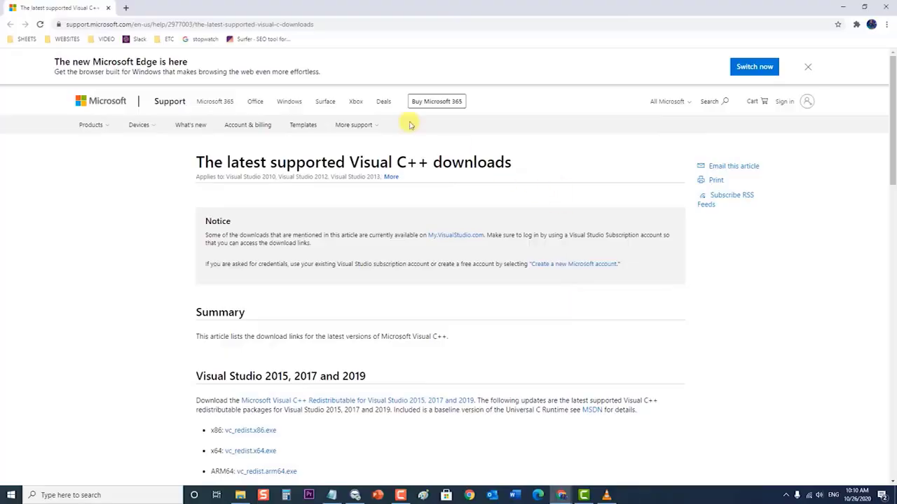
left_click(414, 25)
left_click(893, 8)
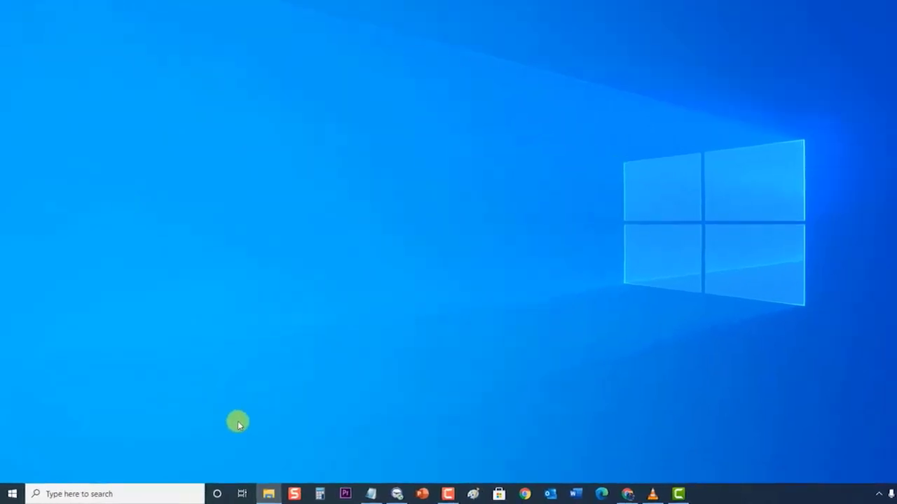
Open System Configuration by running the msconfig command
key("super+r")
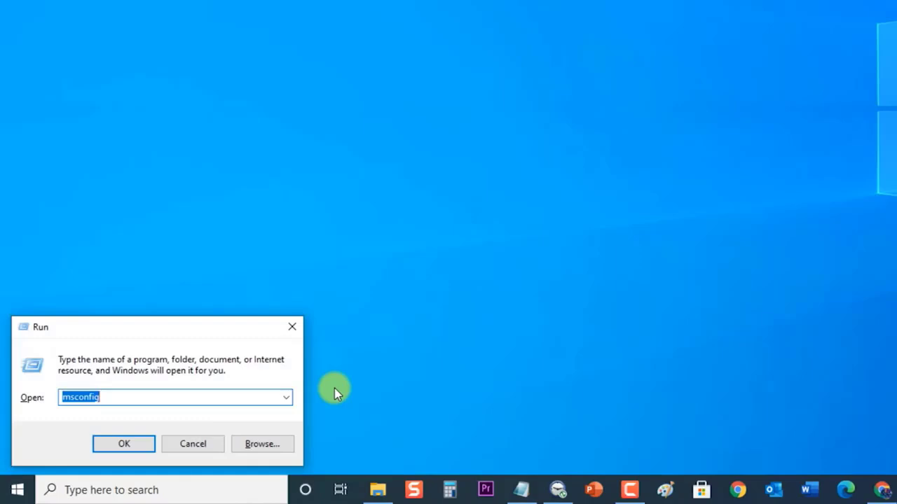
key("BackSpace")
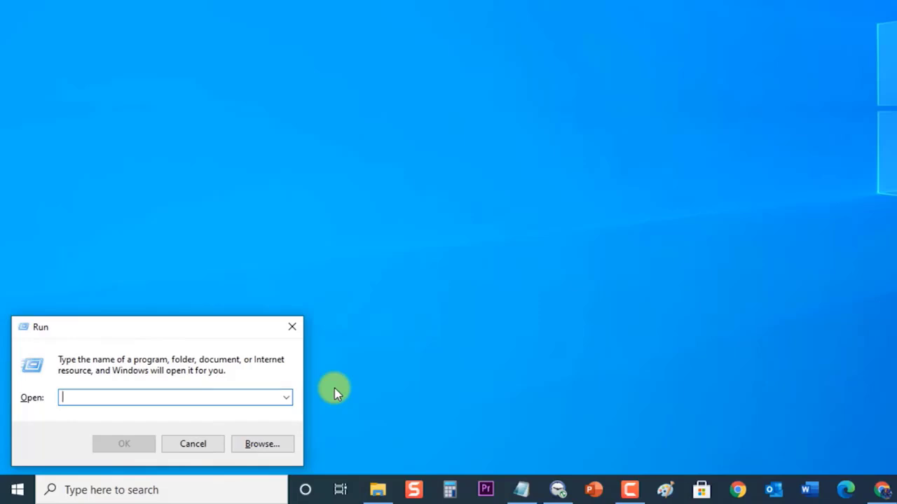
type("msconfig")
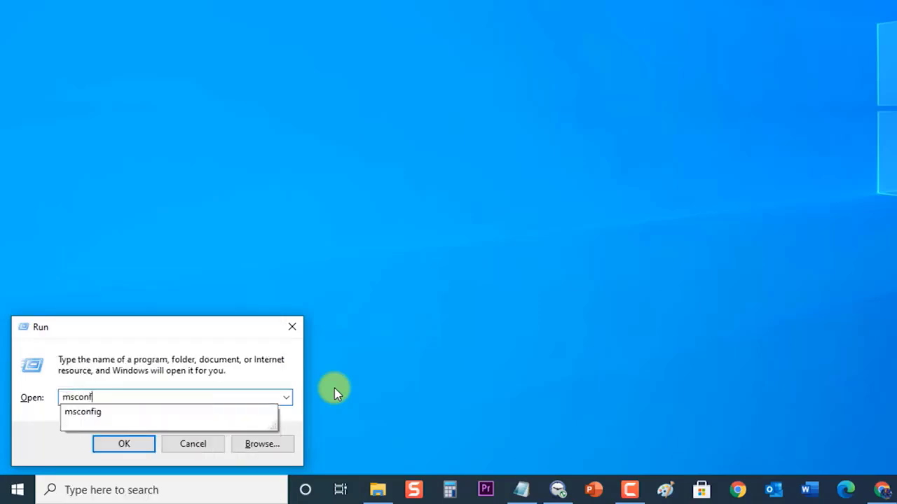
left_click(145, 442)
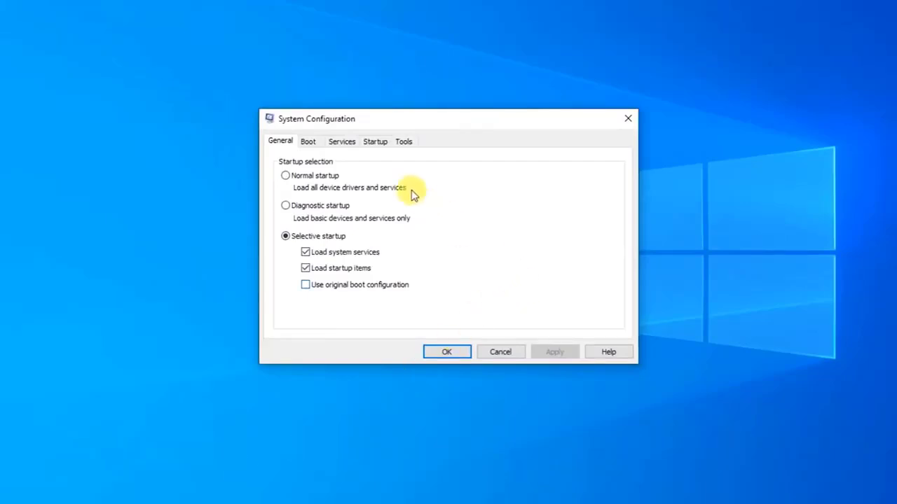
Hide all Microsoft services, disable all the remaining services, apply the change and close System Configuration
left_click(349, 145)
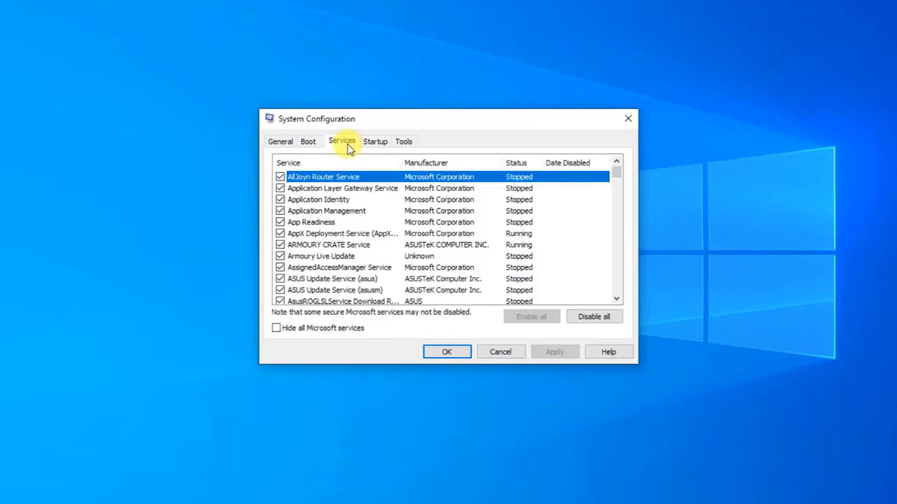
left_click(325, 329)
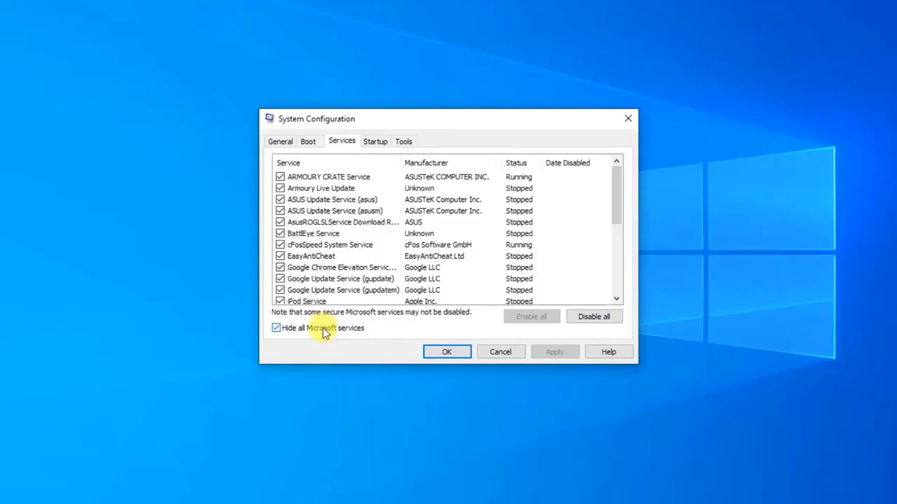
left_click(594, 317)
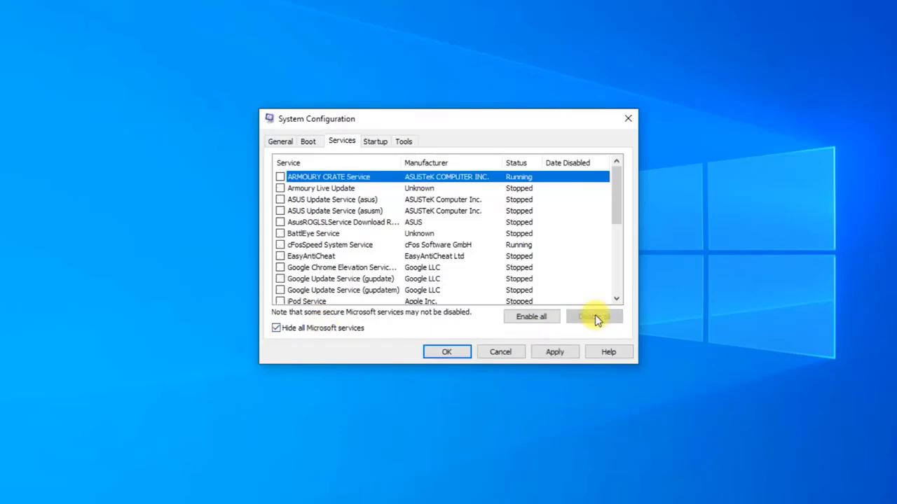
left_click(568, 355)
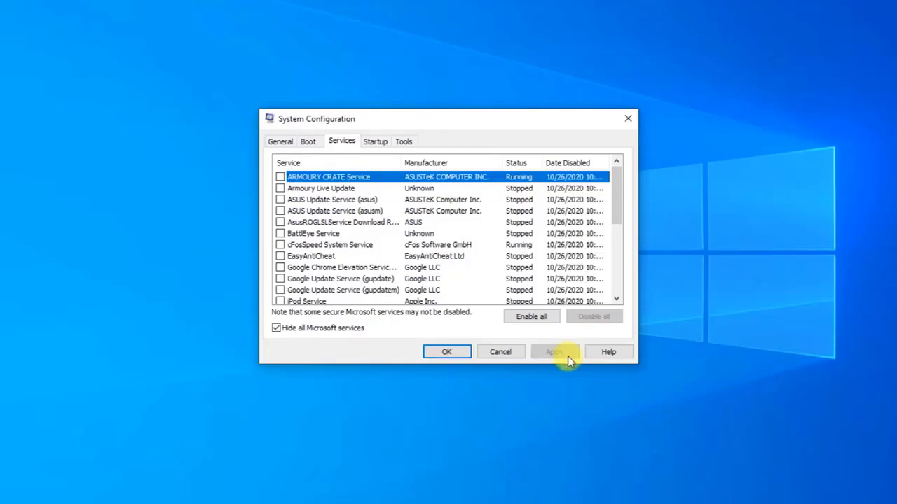
left_click(440, 353)
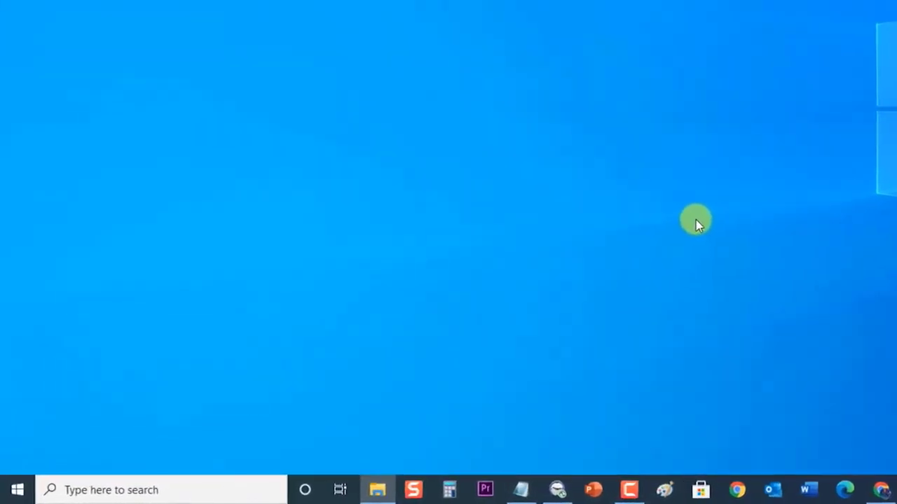
Run msconfig again and open Task Manager from the startup settings of System Configuration
key("super+r")
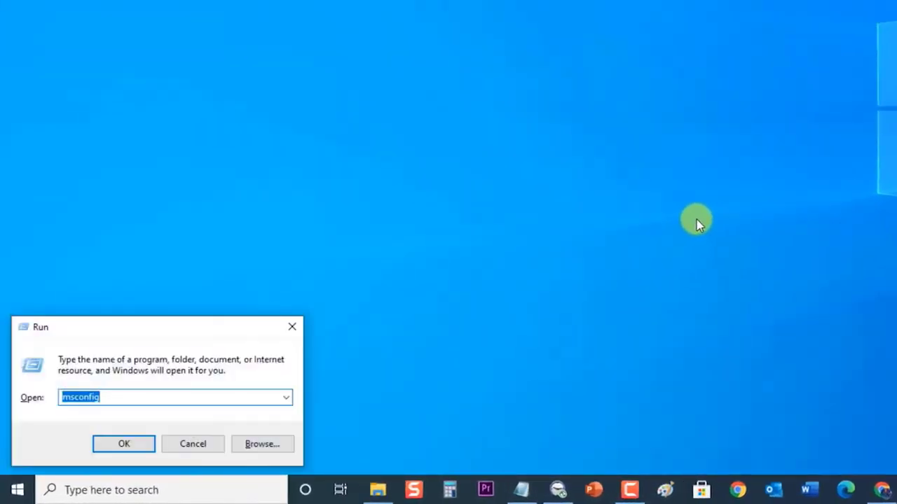
key("BackSpace")
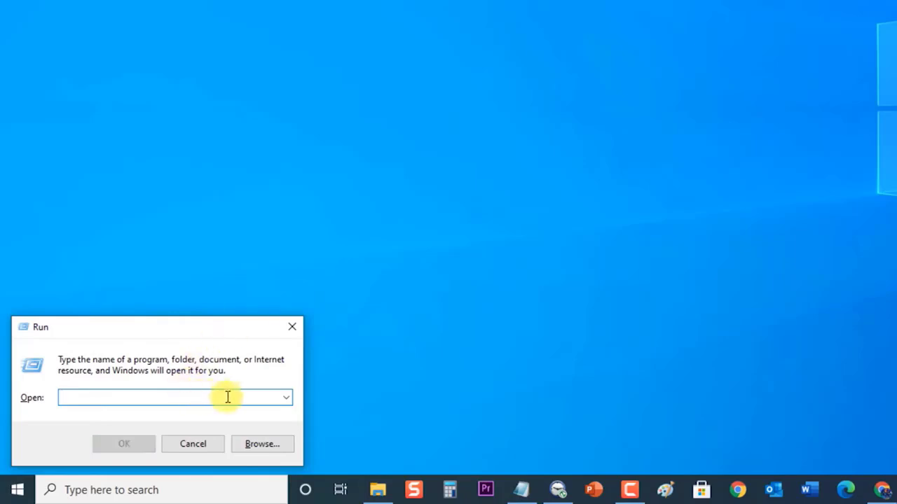
type("msconfig")
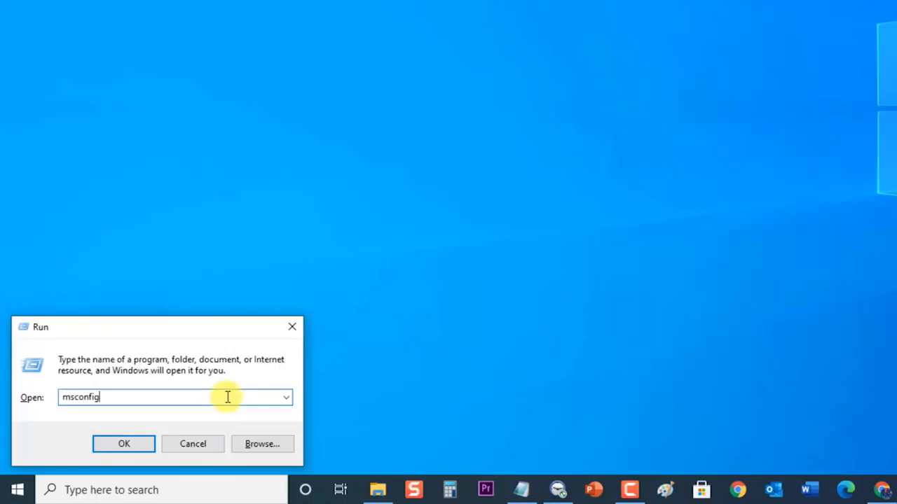
left_click(143, 440)
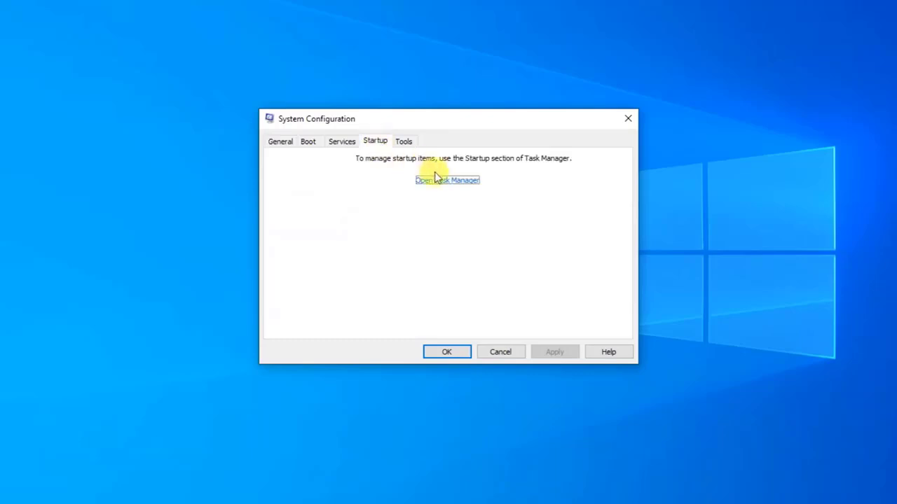
left_click(449, 180)
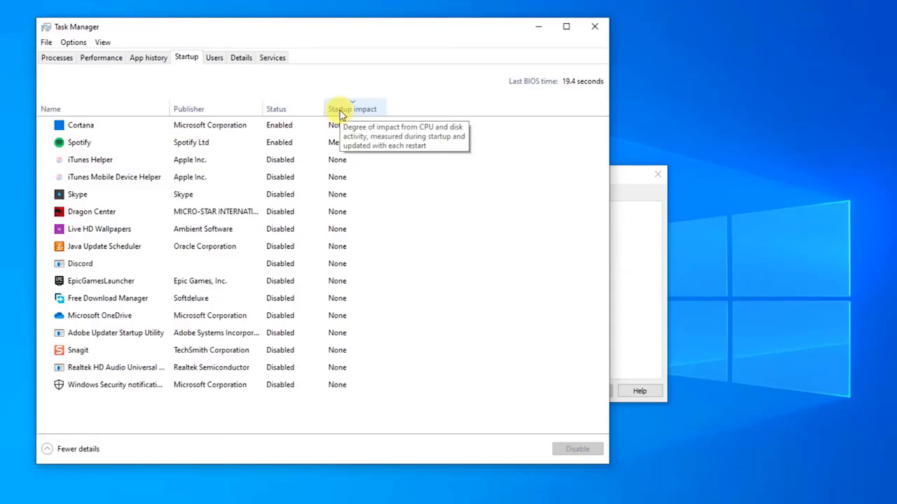
Select Spotify among the startup items, close Task Manager and go to the power options to restart the PC
left_click(390, 191)
left_click(352, 144)
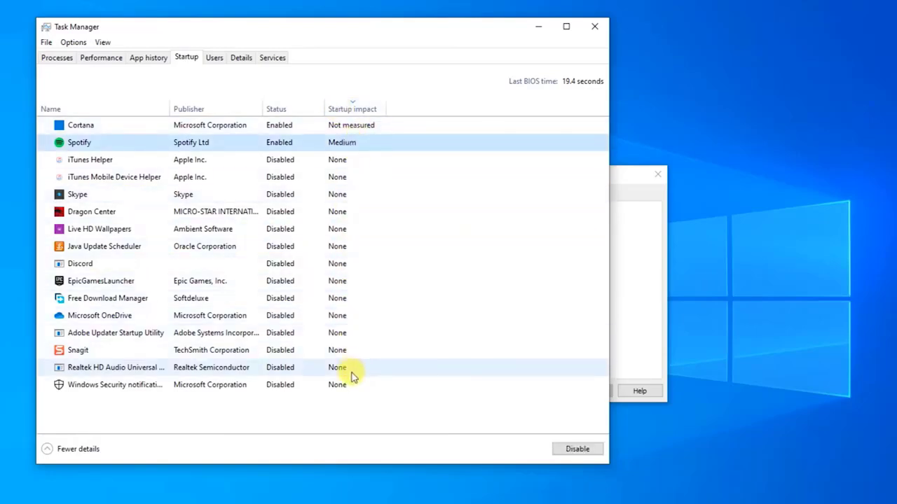
left_click(594, 26)
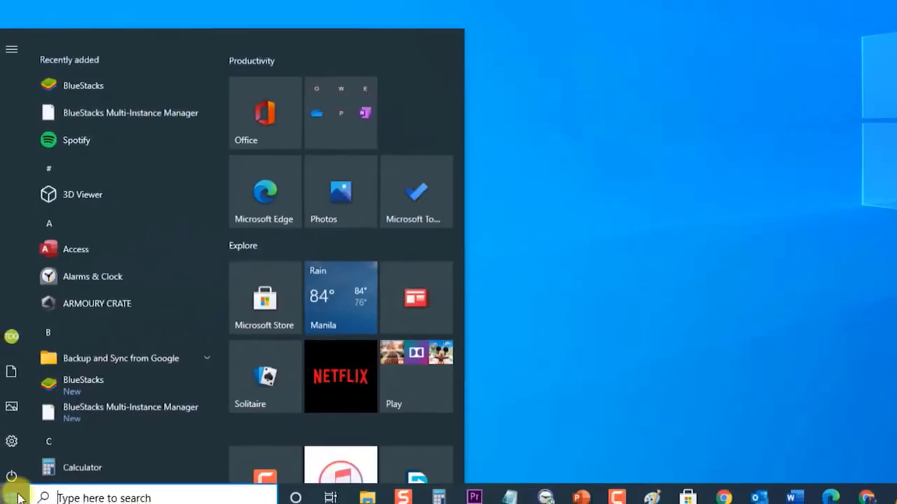
left_click(14, 454)
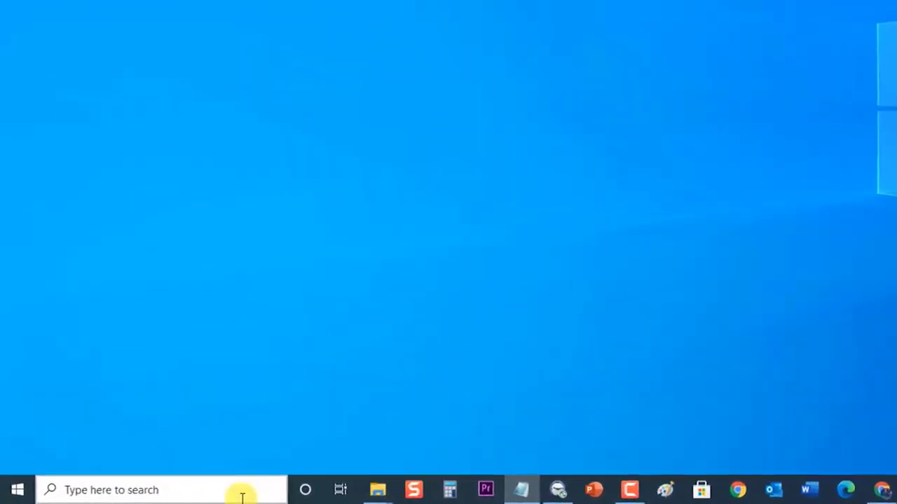
Run msconfig once more and set the startup selection to Normal startup
key("super+r")
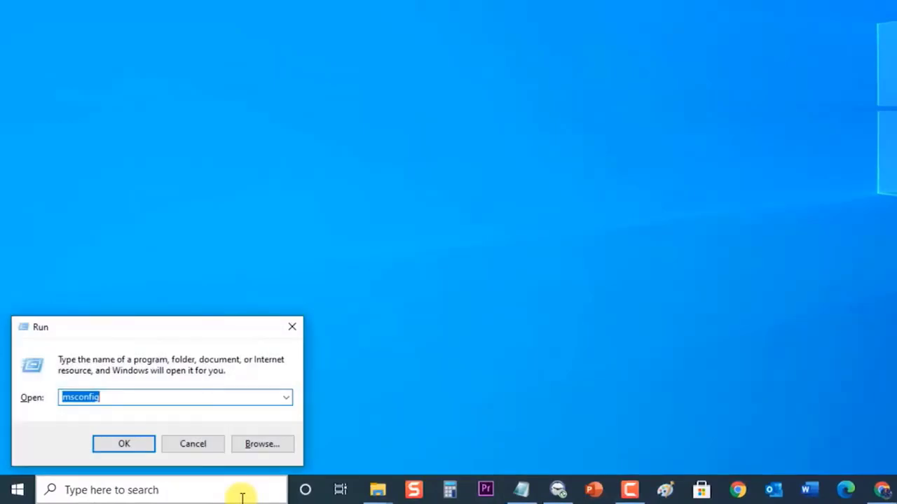
key("BackSpace")
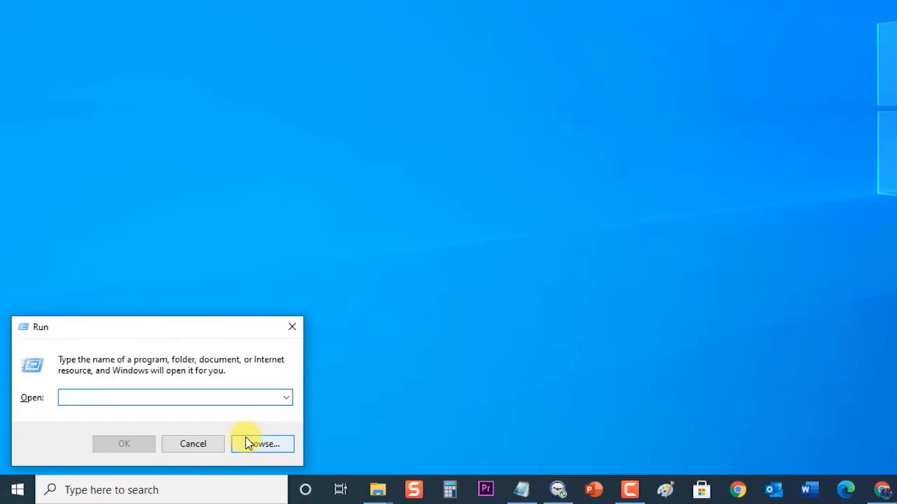
type("msconfig")
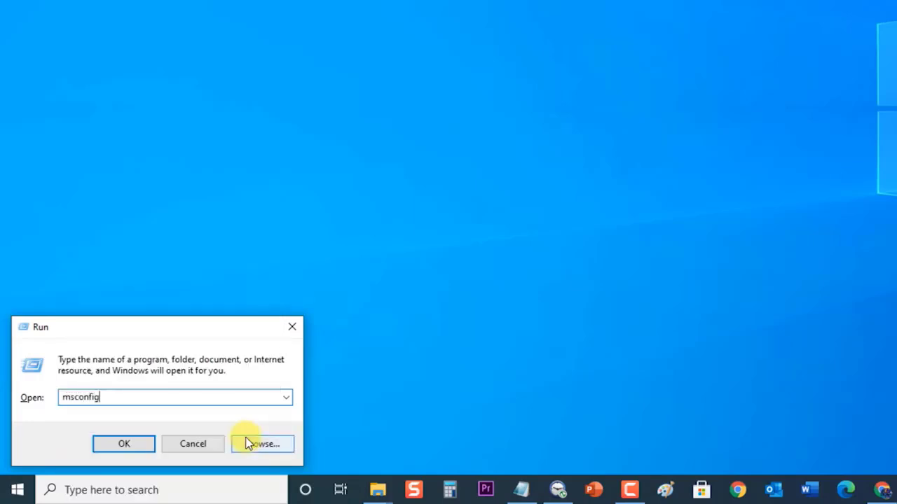
left_click(102, 440)
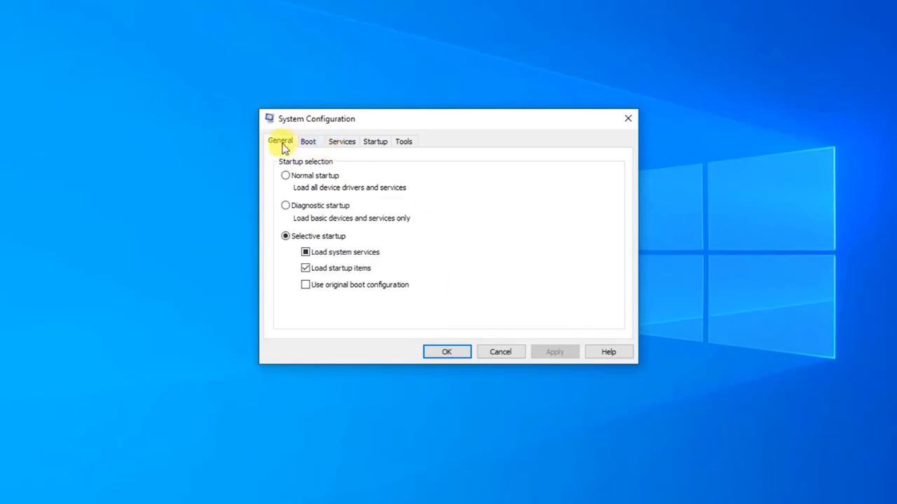
left_click(286, 178)
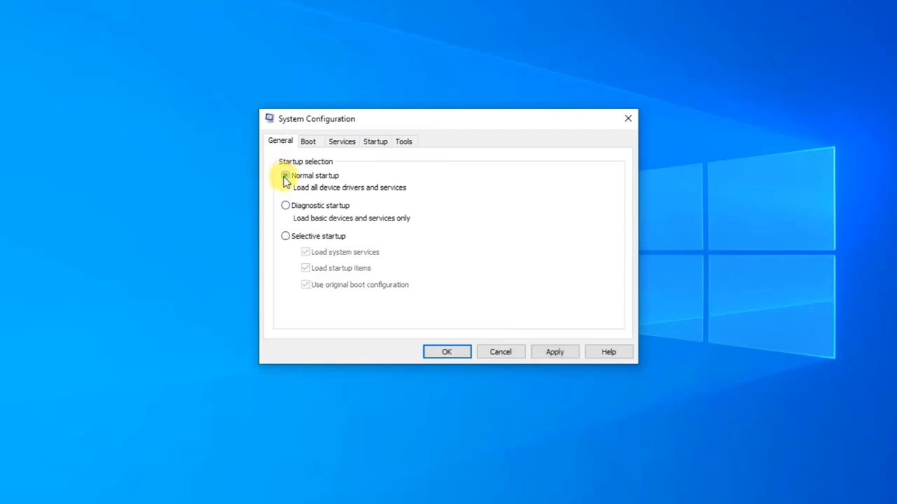
Hide all Microsoft services in the services list, and open Task Manager to manage the startup items
left_click(344, 143)
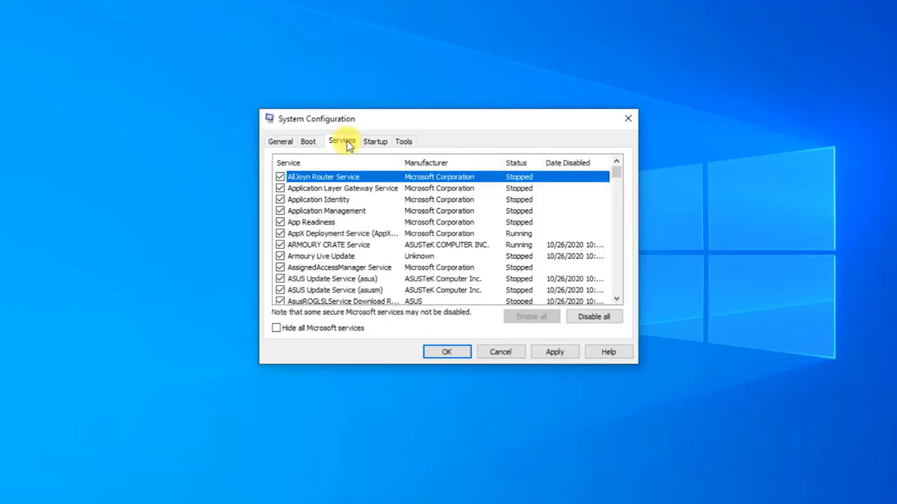
left_click(276, 331)
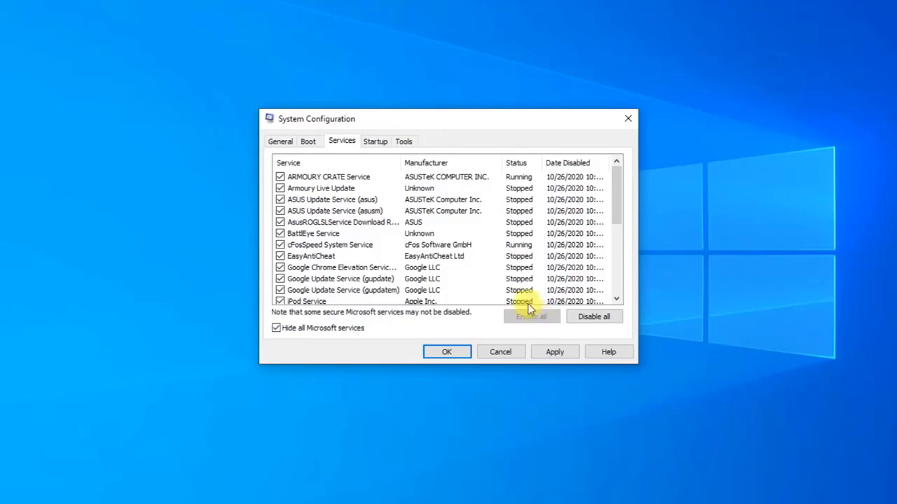
left_click(373, 142)
left_click(434, 181)
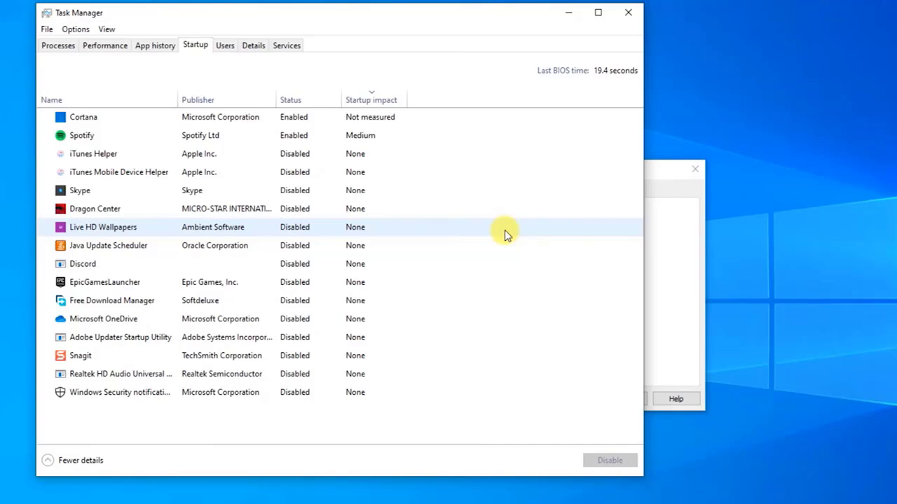
Sort the startup items by startup impact and enable iTunes Helper and iTunes Mobile Device Helper
left_click(374, 100)
left_click(374, 100)
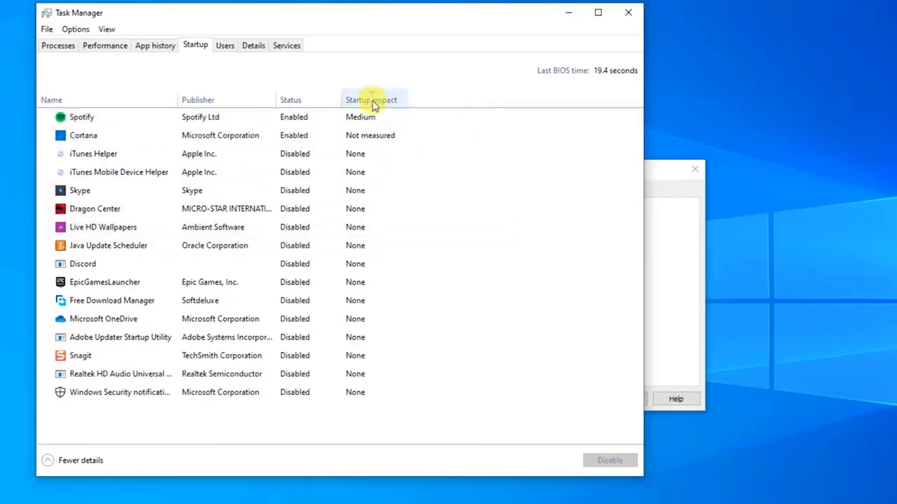
left_click(371, 124)
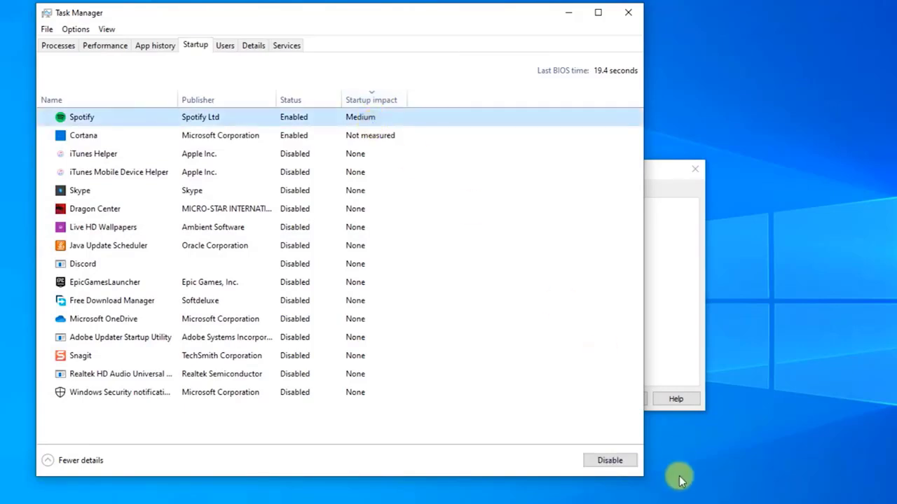
left_click(390, 155)
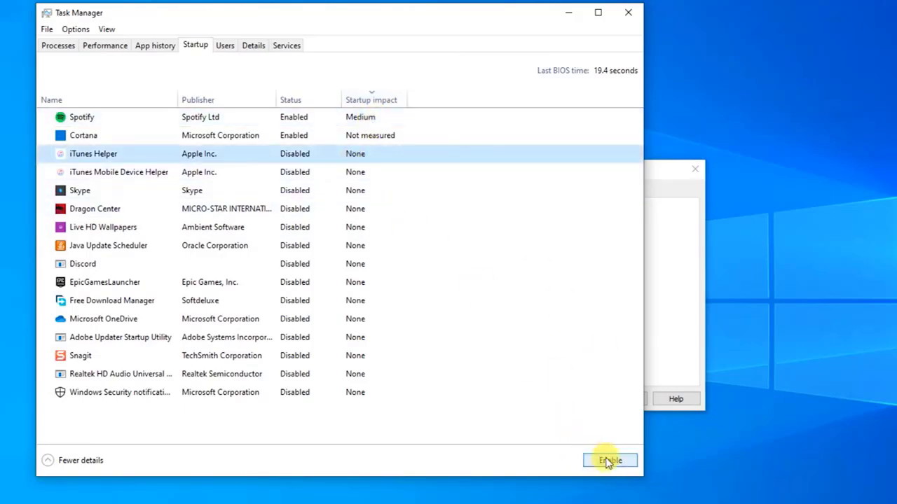
left_click(375, 172)
left_click(605, 459)
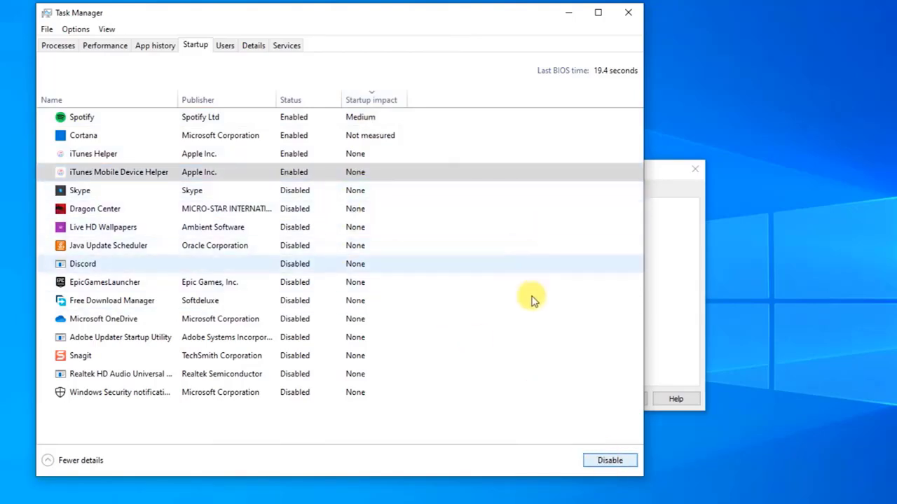
Close Task Manager and confirm the System Configuration changes, and go to the power options to restart the PC
left_click(628, 12)
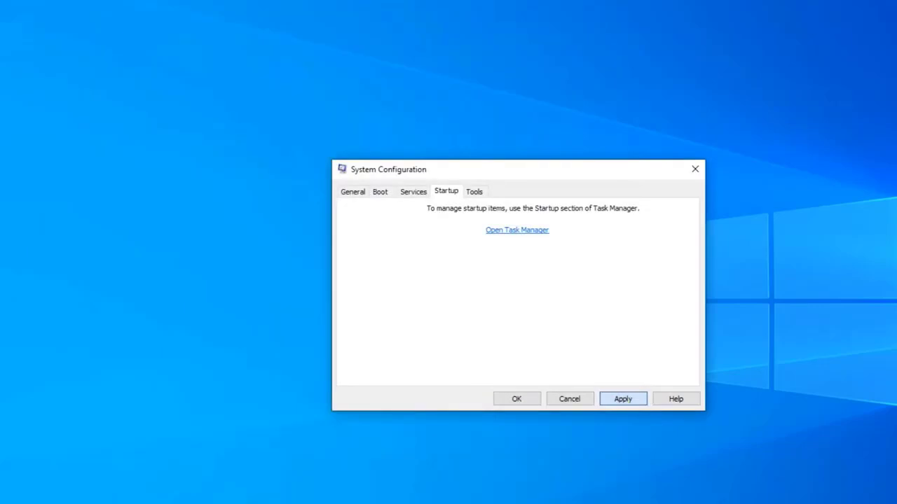
left_click(513, 399)
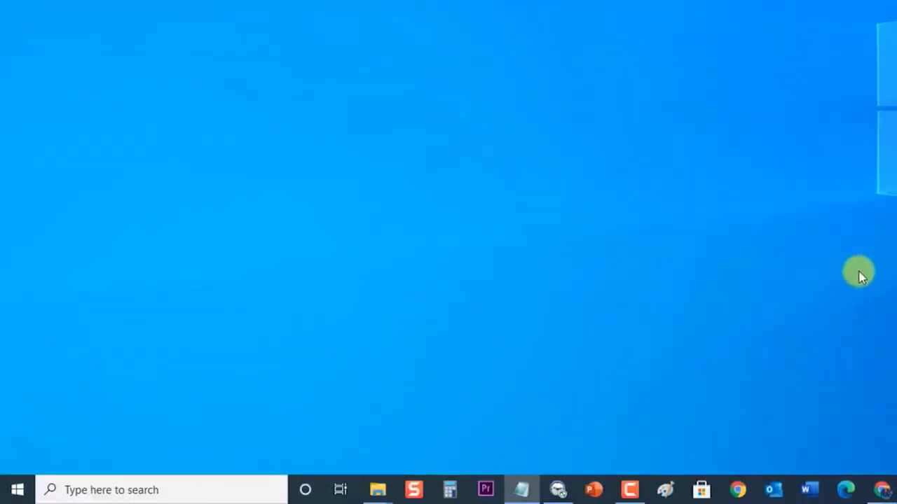
left_click(17, 489)
left_click(19, 456)
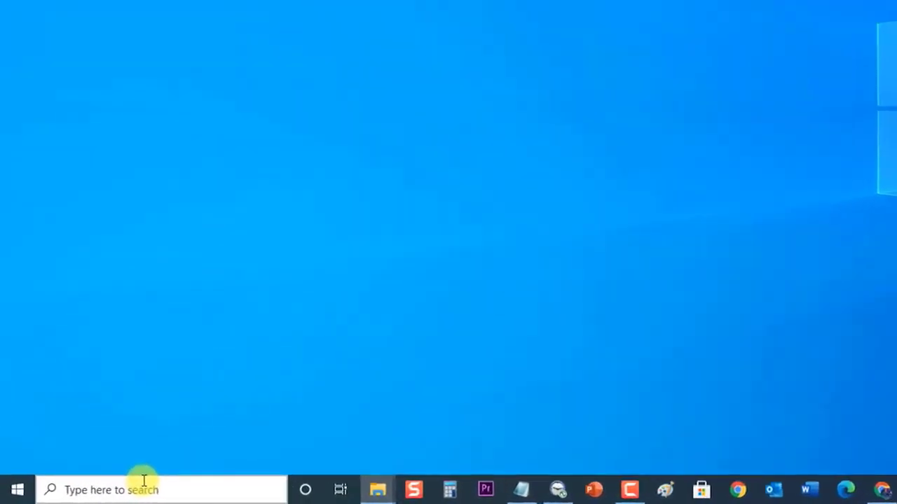
Open Programs and Features from Control Panel and bring up the uninstall options for Intel Security True Key
left_click(91, 490)
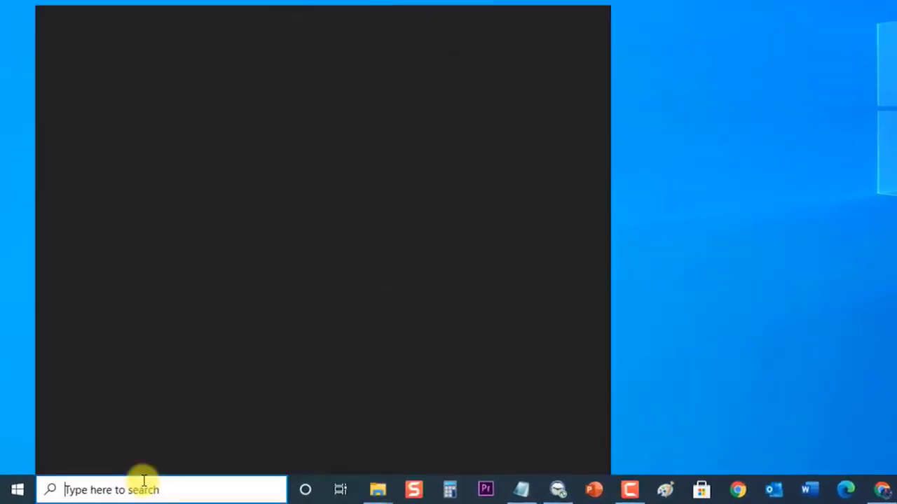
type("control panel")
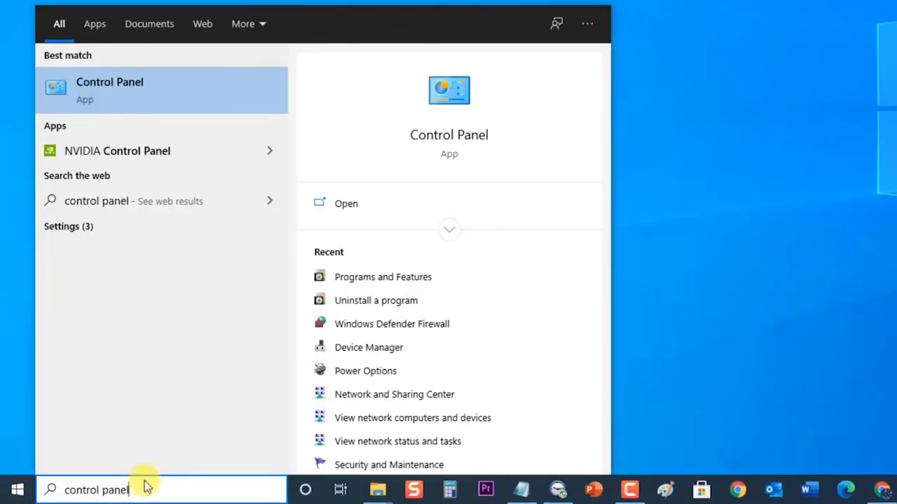
left_click(151, 92)
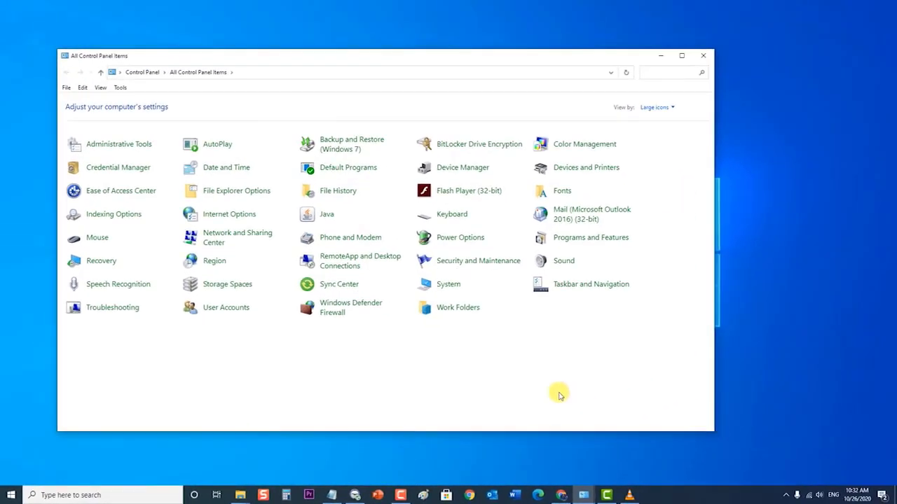
left_click(569, 239)
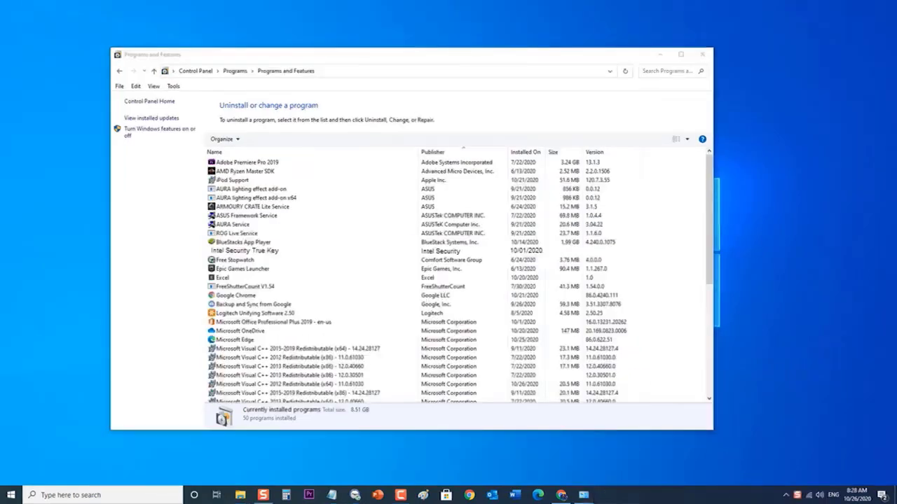
right_click(311, 254)
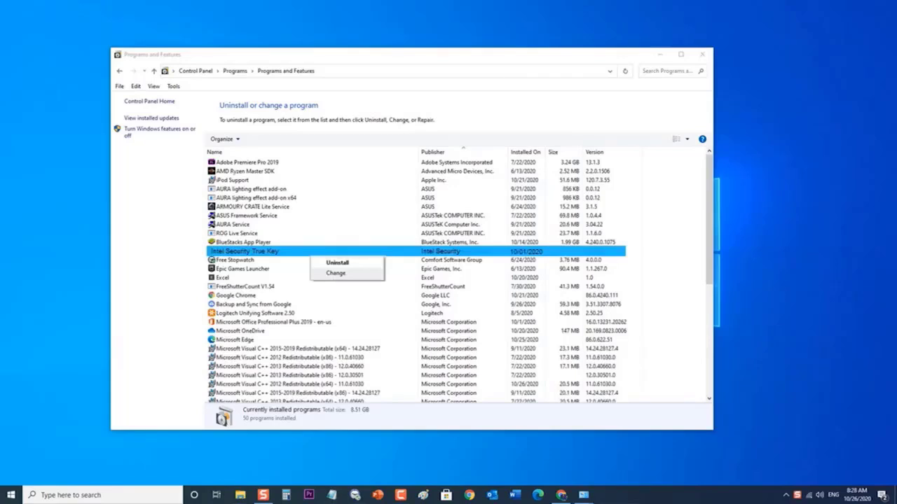